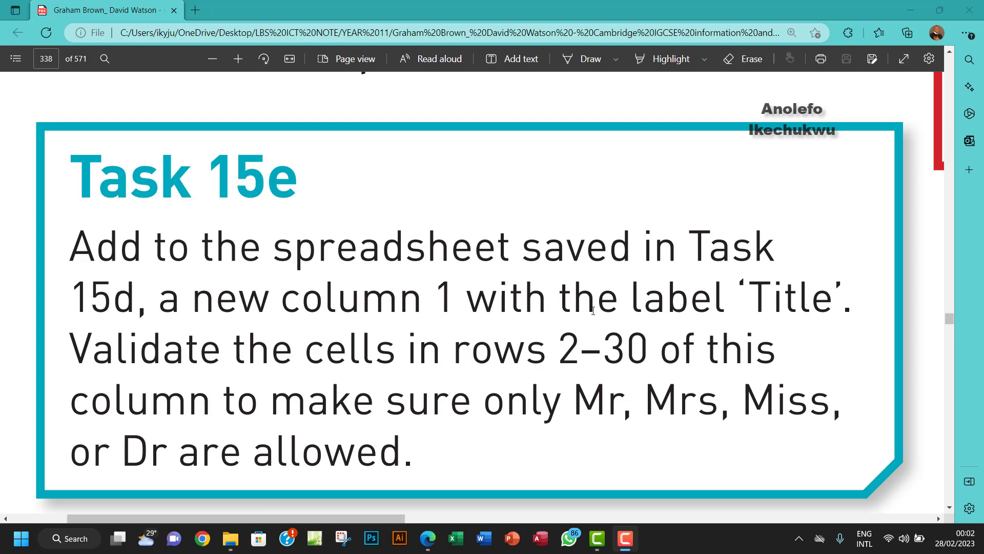
- Highlight the key terms in the Task 15e brief: Title, rows 2–30 and the allowed titles, including Miss
left_click_drag(748, 300, 831, 300)
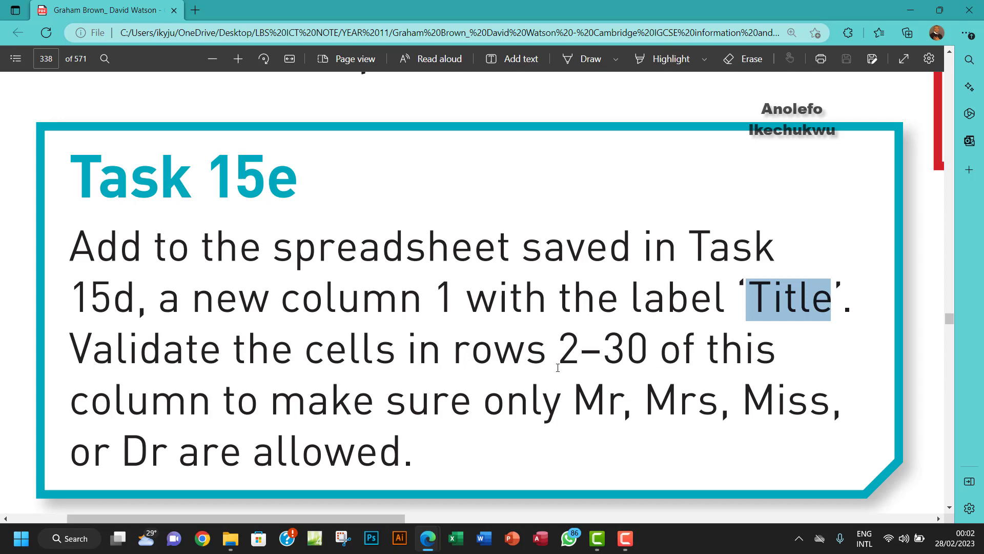
left_click_drag(568, 355, 601, 356)
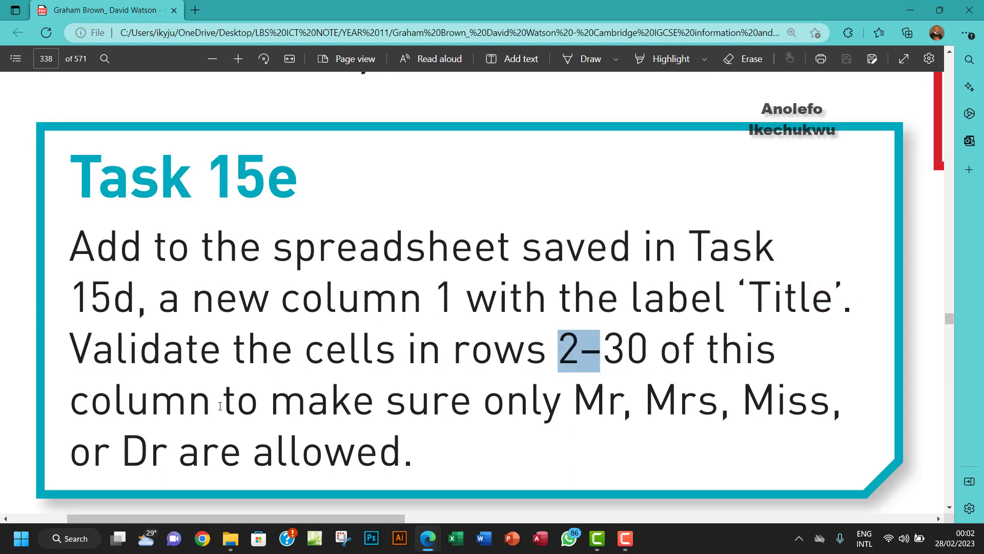
left_click_drag(572, 405, 674, 408)
left_click(676, 404)
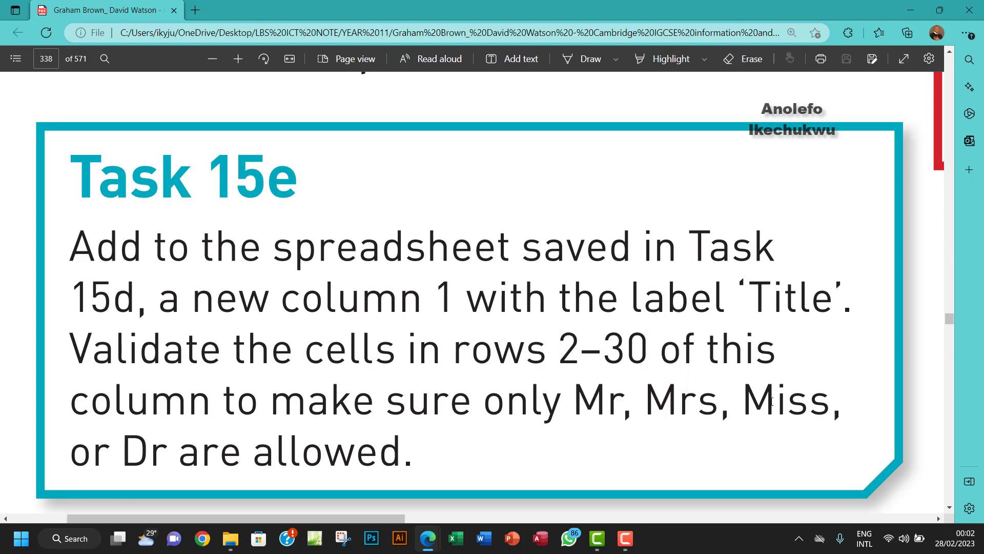
left_click_drag(742, 402, 784, 404)
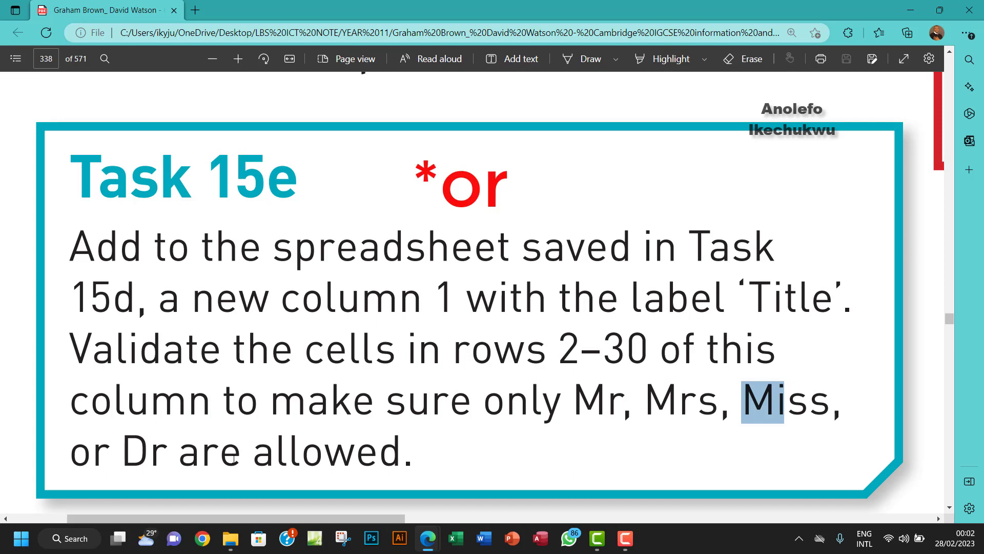
- Open task 15d.xlsx from the Chapter 15 worked folder in File Explorer
left_click(231, 542)
left_click(199, 499)
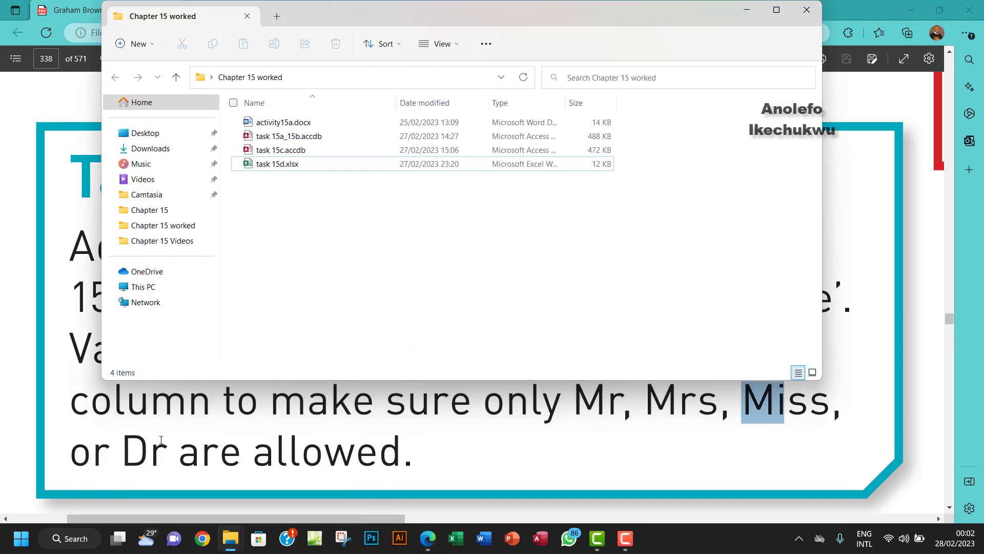
double_click(296, 165)
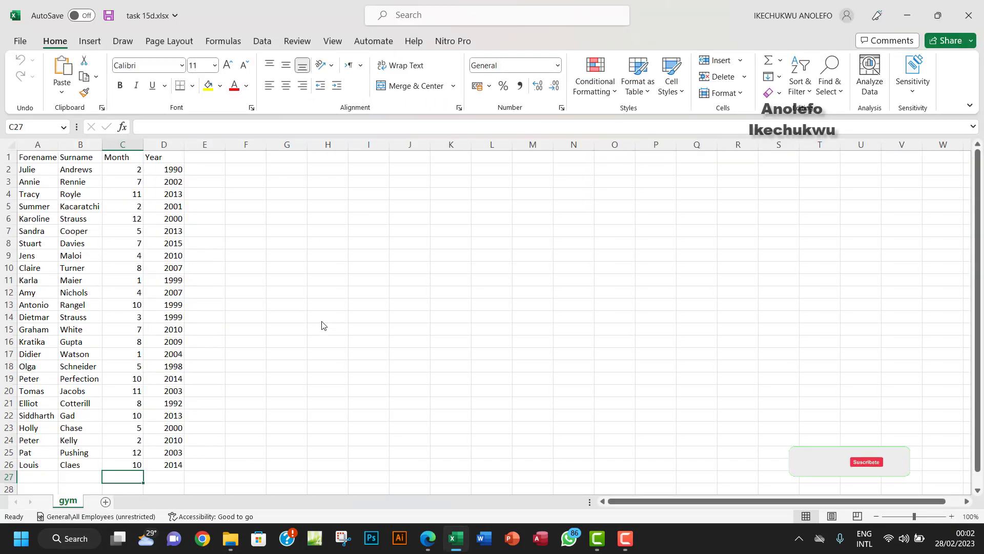
- Save the gym workbook under the new name 'task 15e' via Save As
left_click(20, 41)
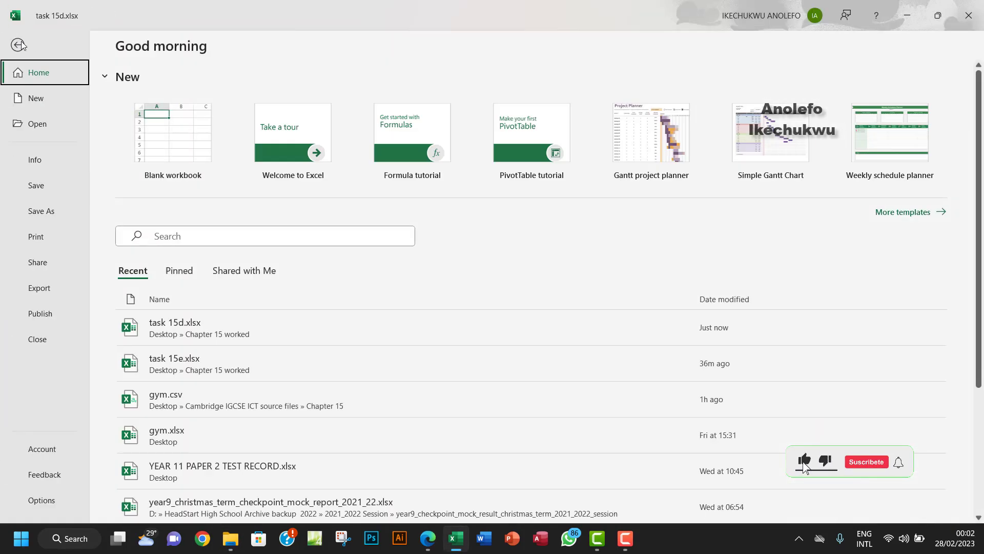
left_click(54, 211)
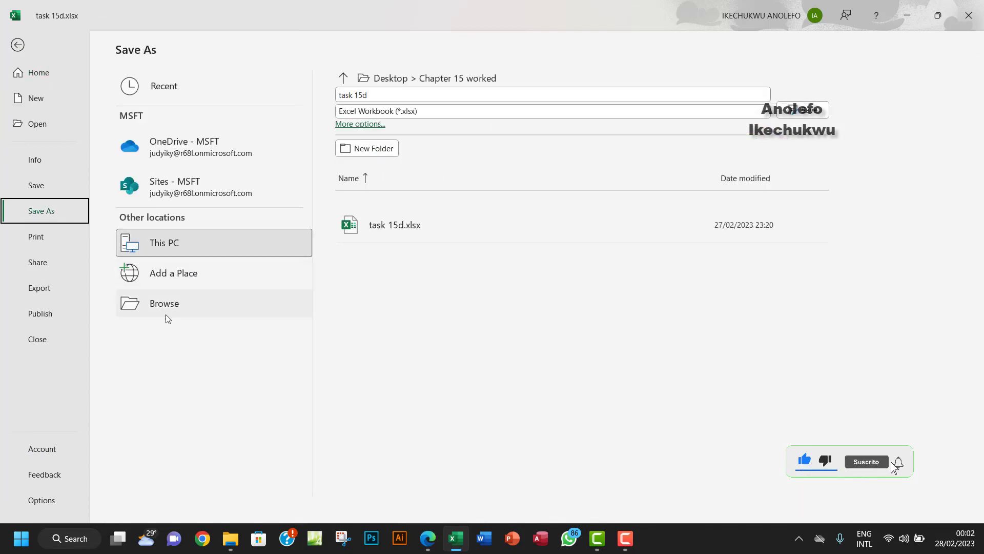
left_click(169, 312)
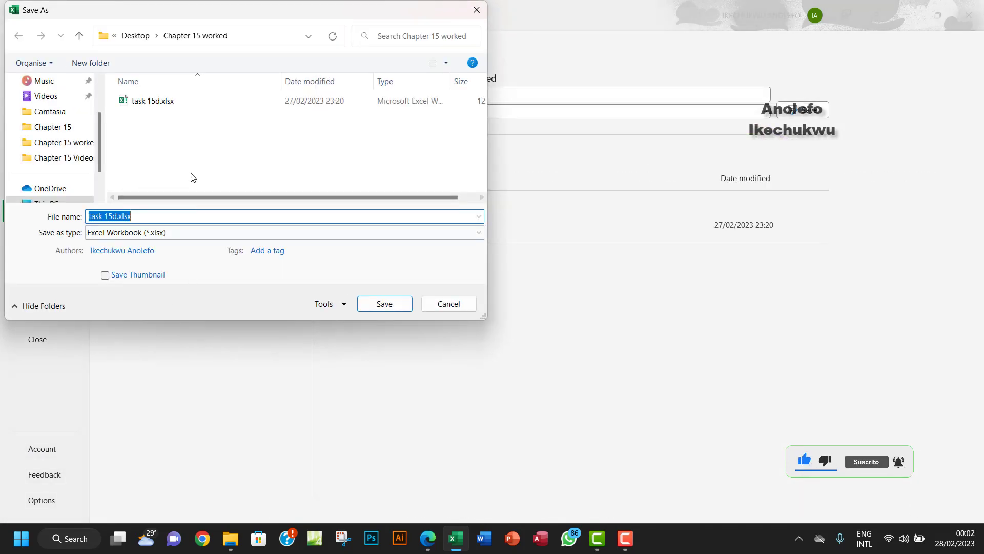
left_click_drag(149, 217, 114, 217)
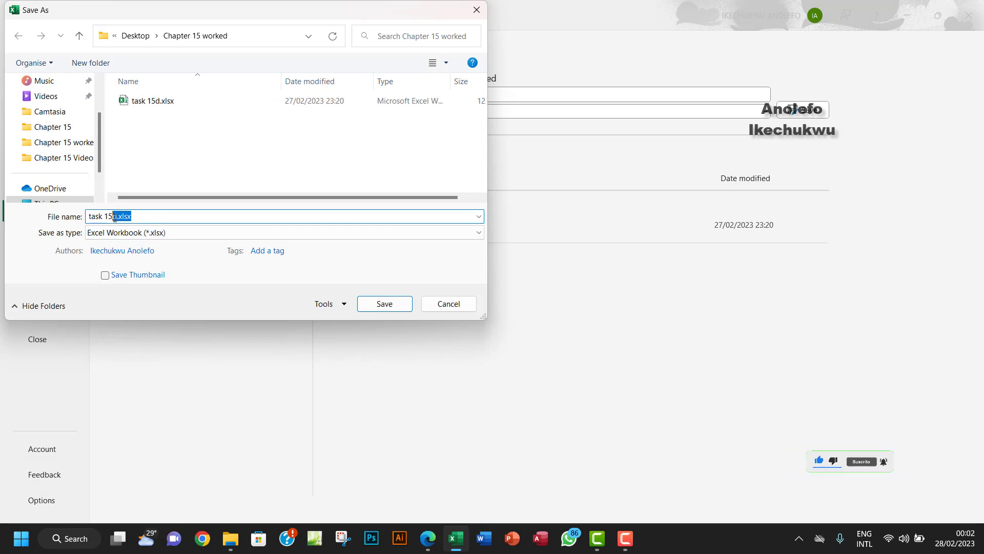
type("e")
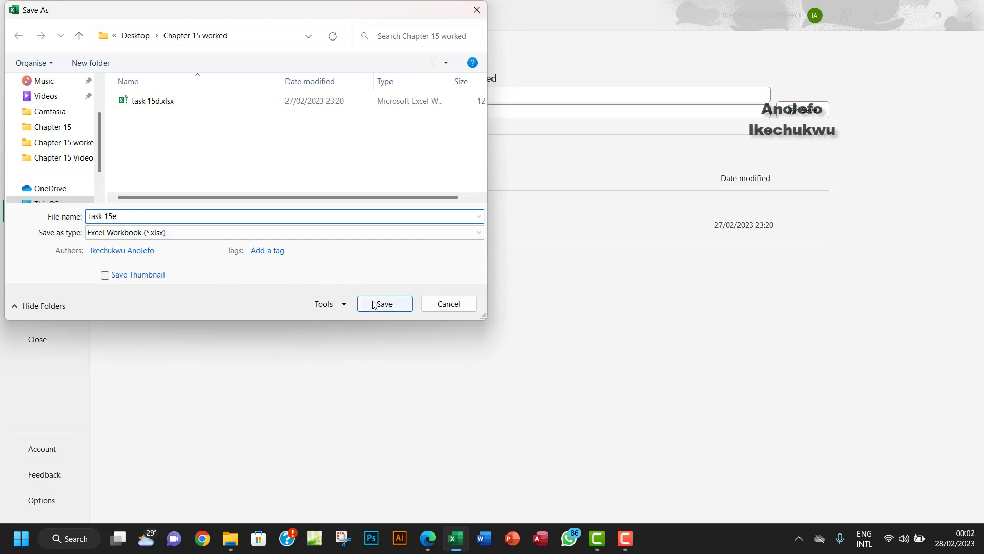
left_click(380, 304)
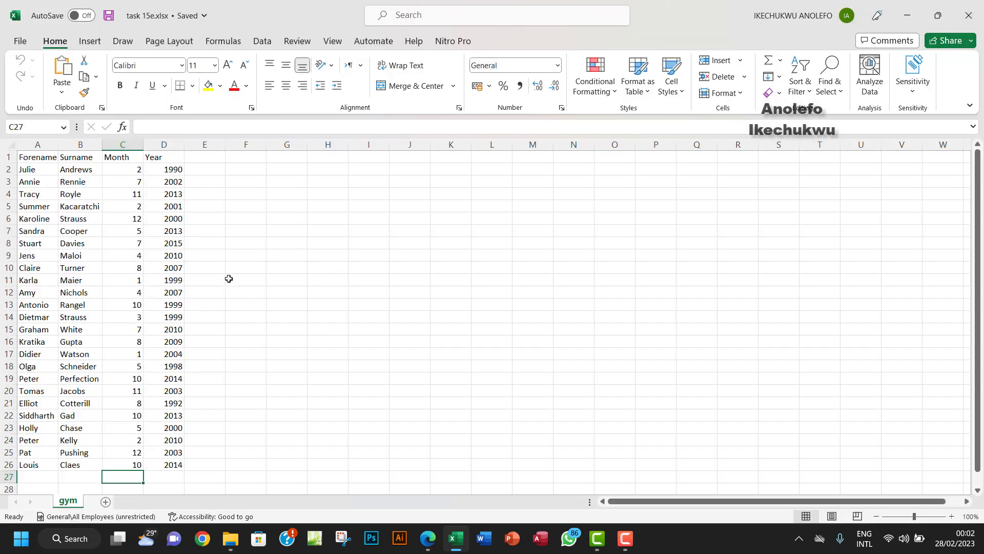
- Insert a new column A headed 'Title' and select its cells A2:A30
right_click(34, 144)
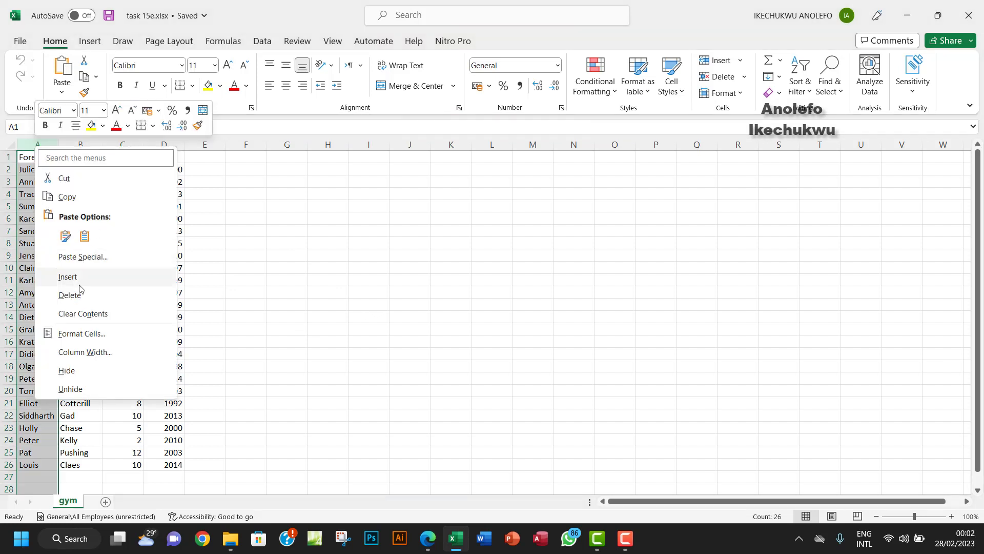
left_click(89, 283)
left_click(32, 155)
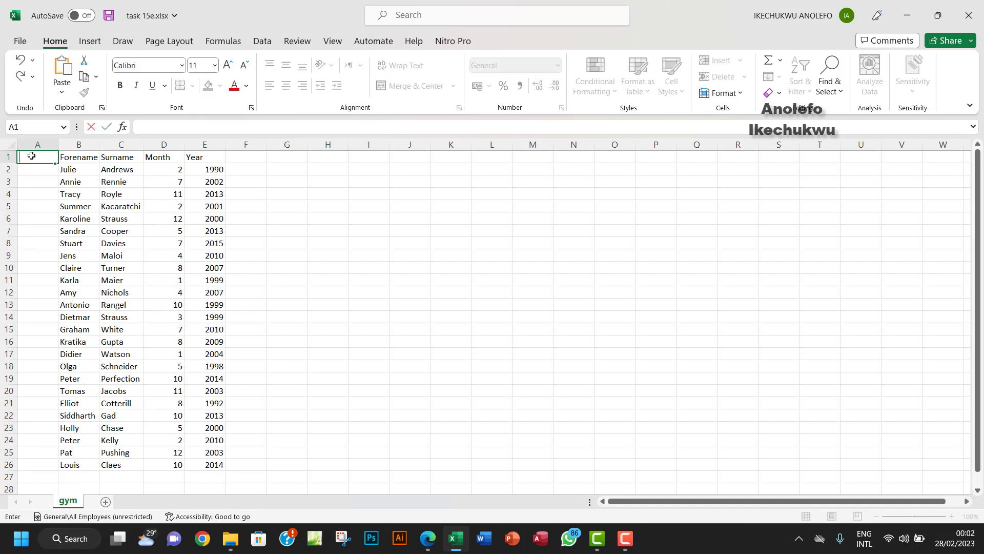
type("Title")
left_click(35, 168)
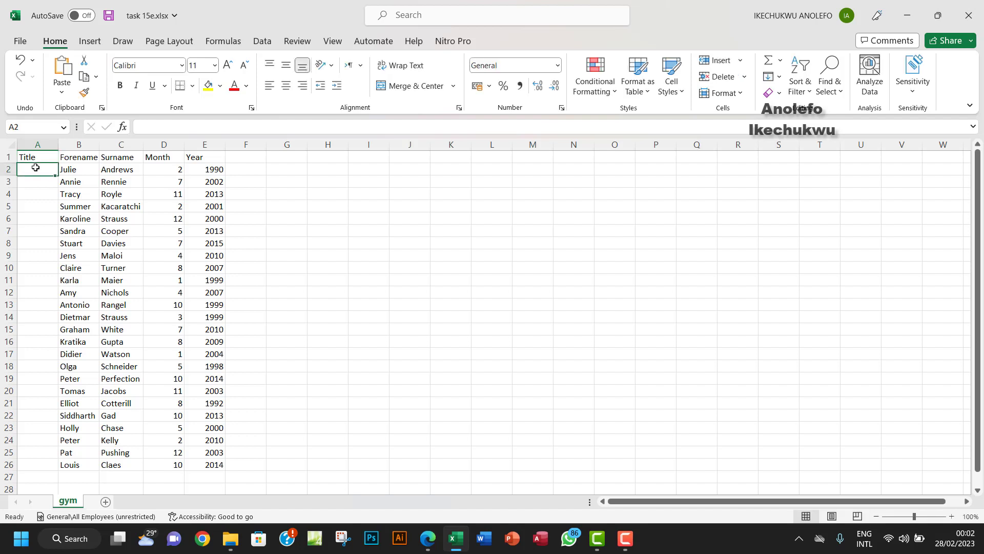
left_click_drag(37, 169, 36, 336)
scroll(47, 293, "up", 5)
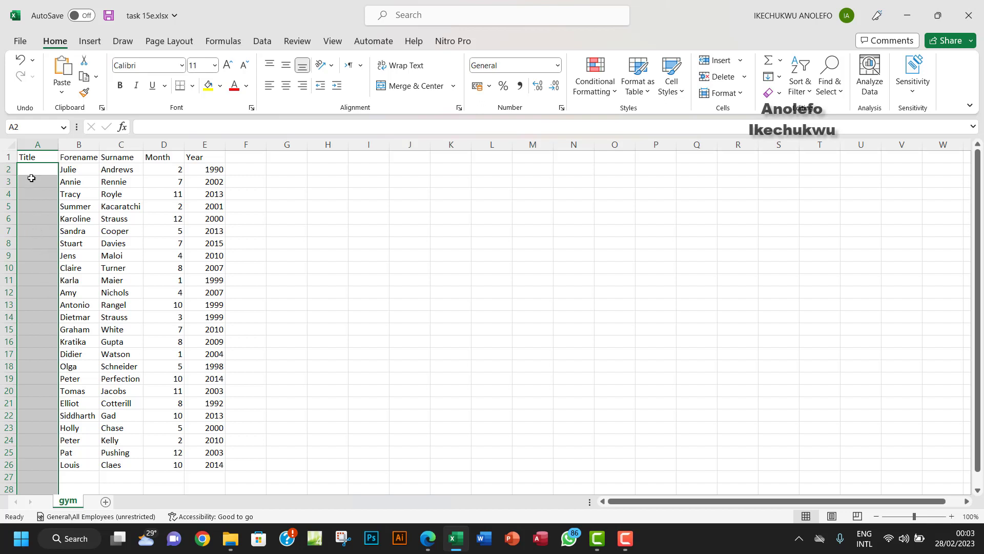
- Restrict A2:A30 to a List validation with source 'Mr, Mrs, Miss, Dr'
left_click(262, 41)
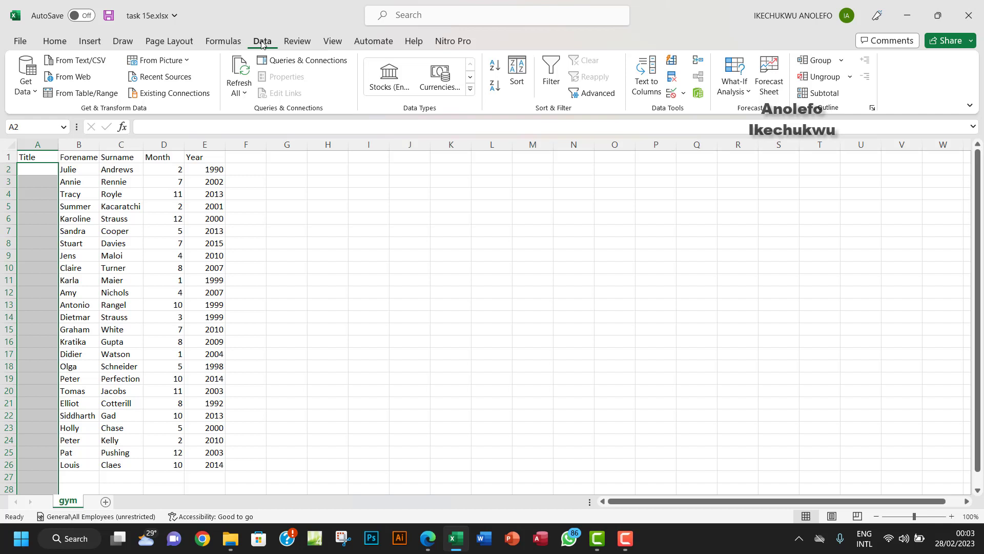
left_click(685, 94)
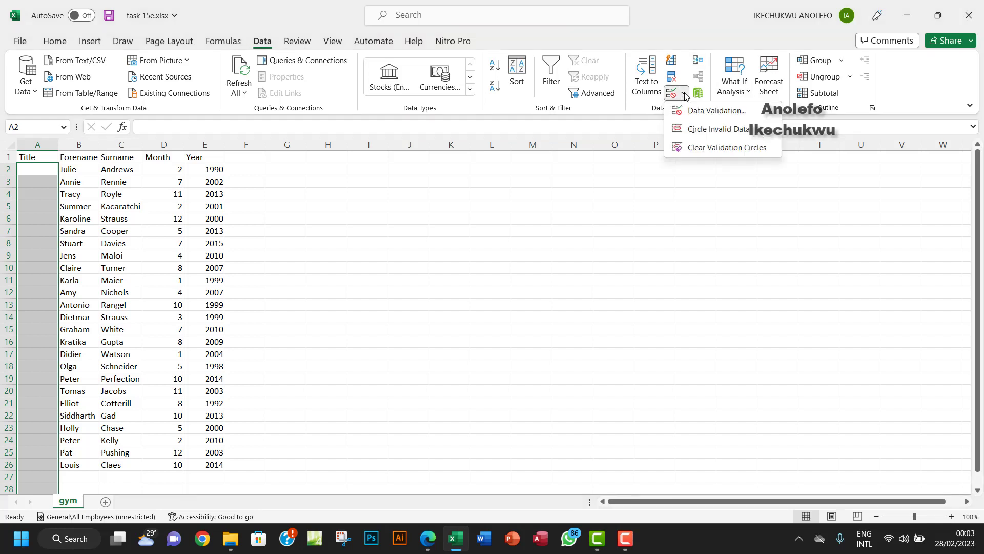
left_click(697, 111)
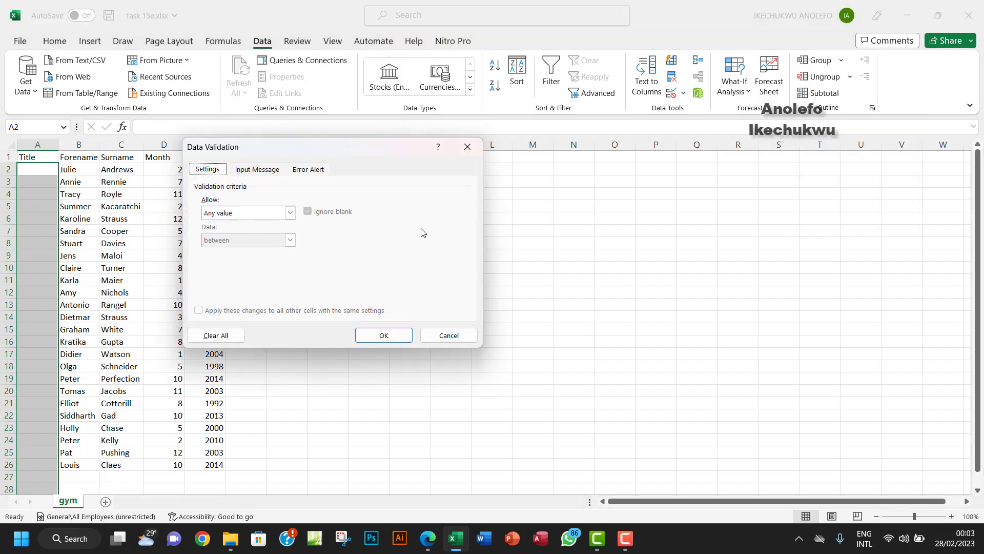
left_click(255, 213)
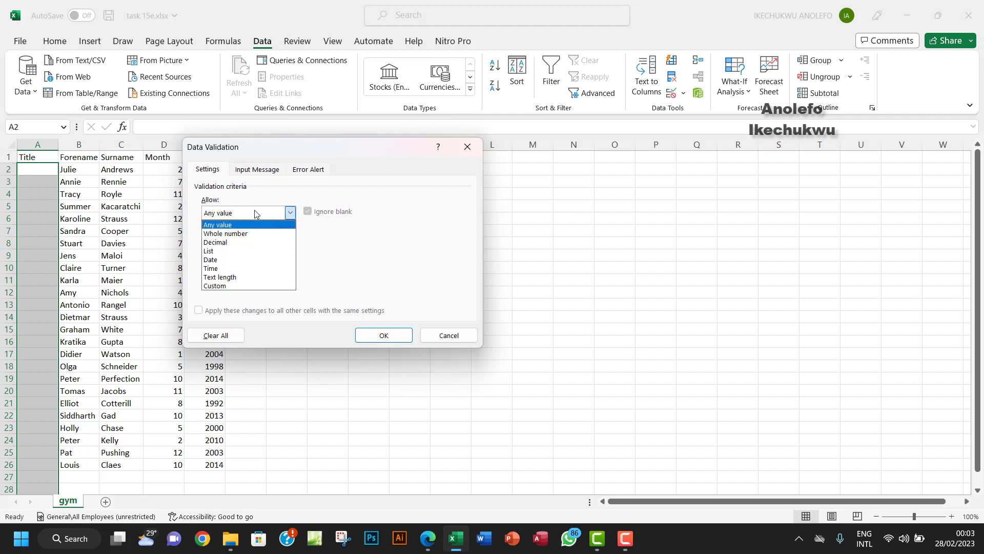
left_click(219, 251)
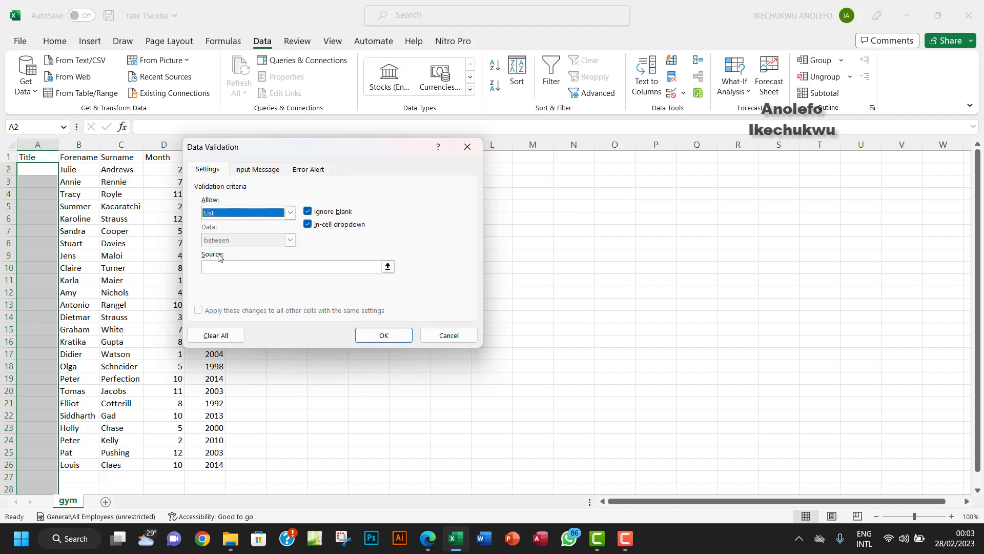
left_click(228, 271)
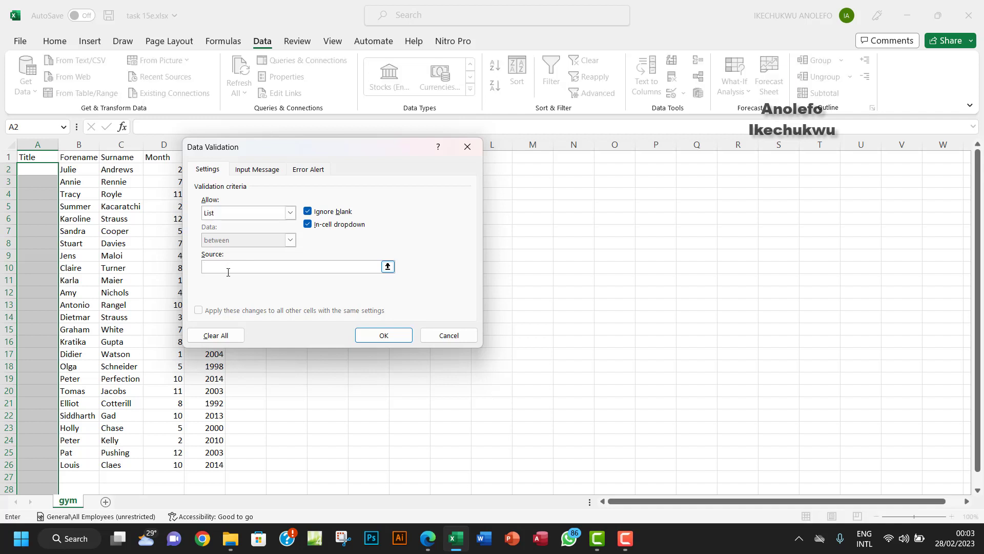
type("Mr, Mrs, Miss, Dr")
left_click(309, 170)
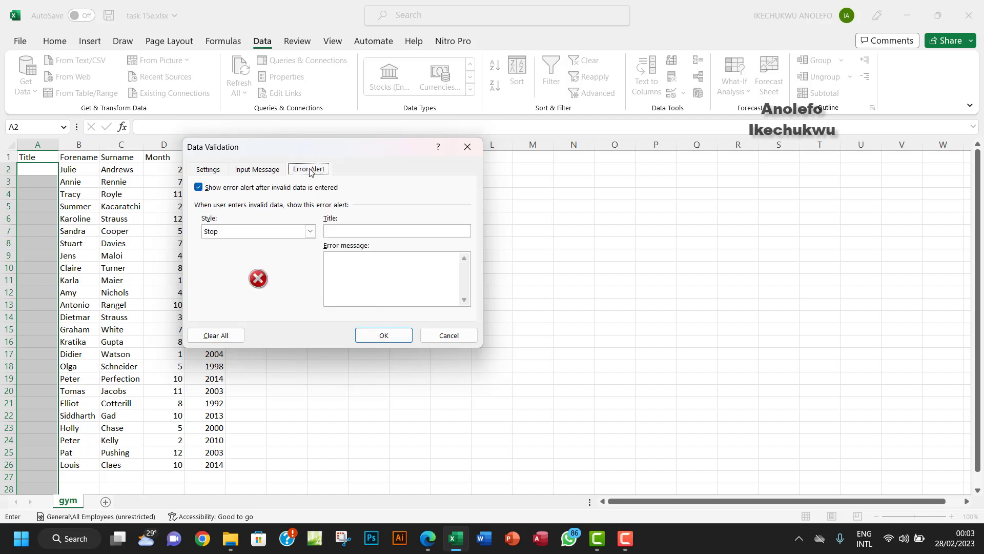
- Enter the Stop alert title 'Oop!' and message 'Invalid data. Input Mr, Mrs, Miss or Dr'
left_click(358, 232)
type("Oop!")
left_click(348, 271)
type("Invald")
key("BackSpace")
key("BackSpace")
type("lid Dat")
key("BackSpace")
key("BackSpace")
key("BackSpace")
type("data. Input")
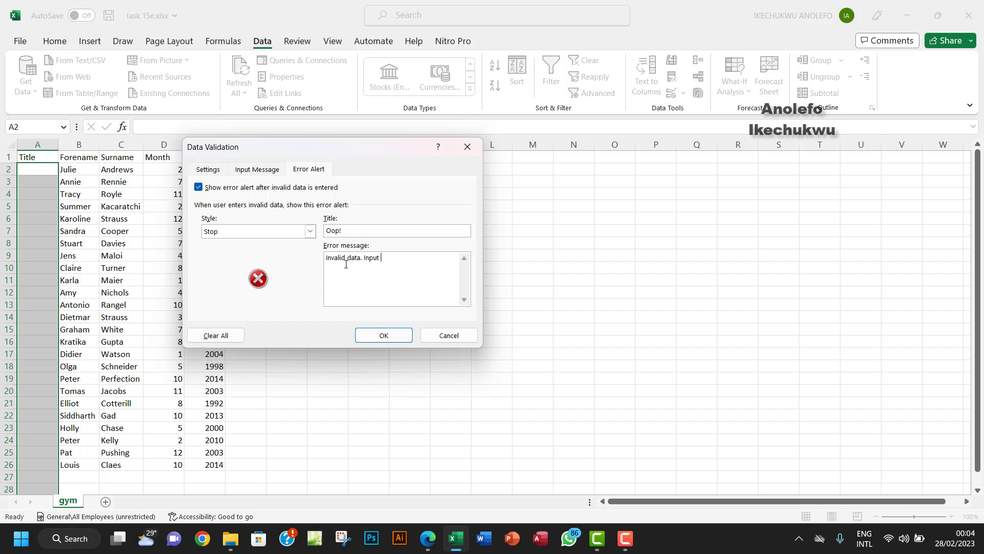
type(" Mr, Mrs, Miss or Dr")
- Apply the validation, then test A2 with 12, which is rejected
left_click(384, 335)
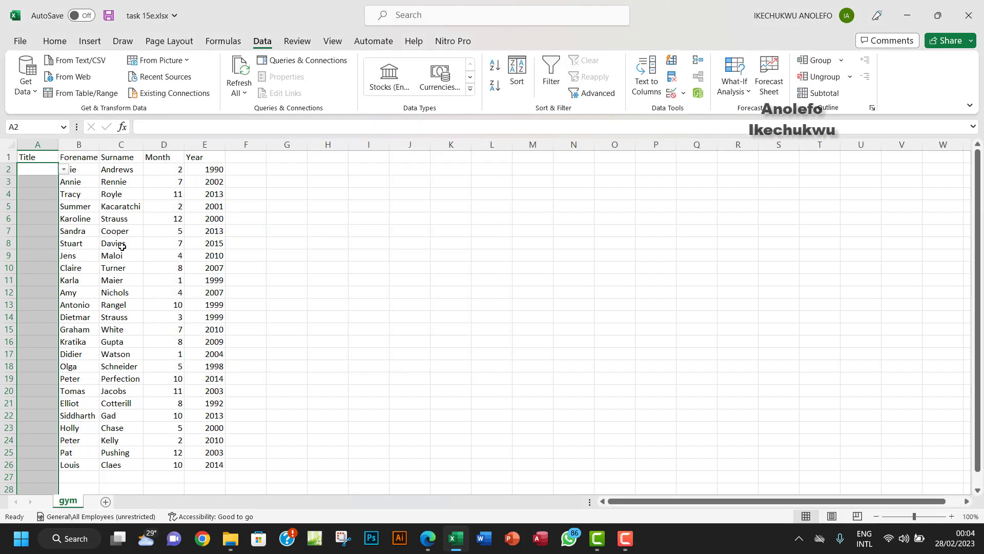
left_click(37, 183)
left_click(45, 170)
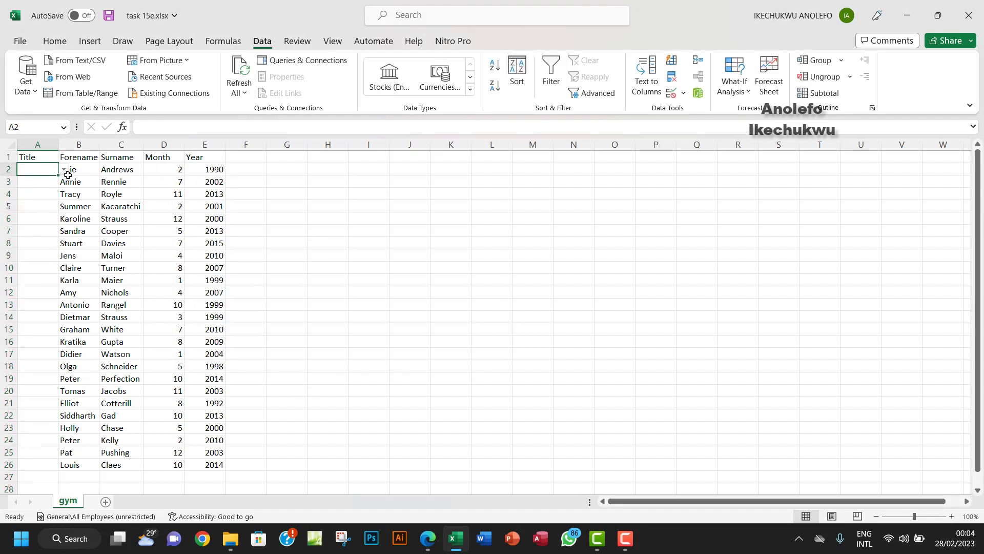
left_click(64, 170)
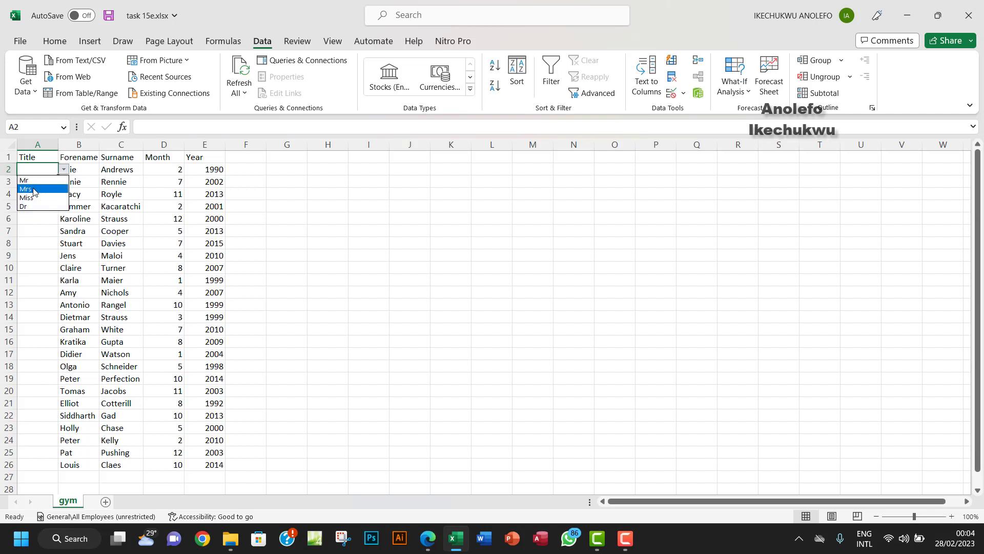
key("Escape")
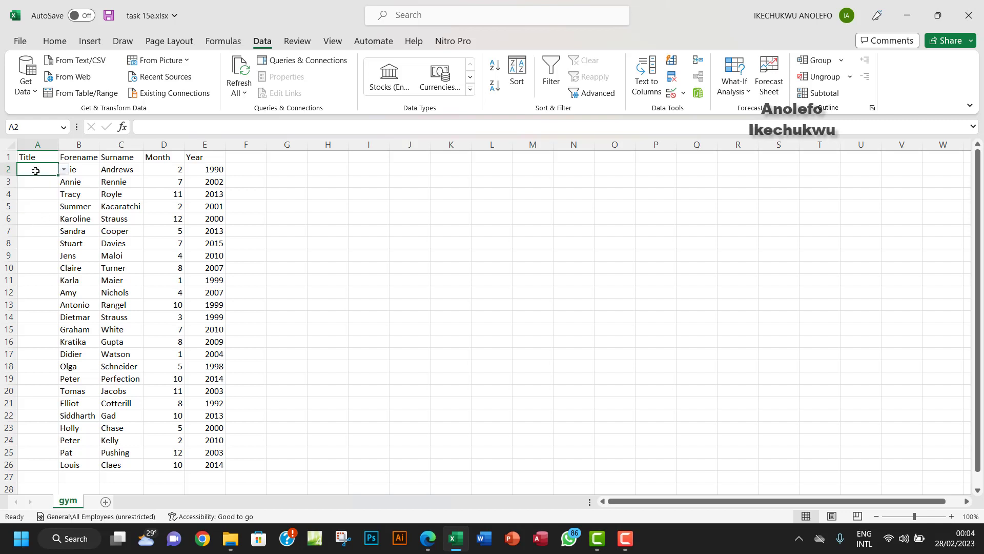
type("12")
left_click(46, 198)
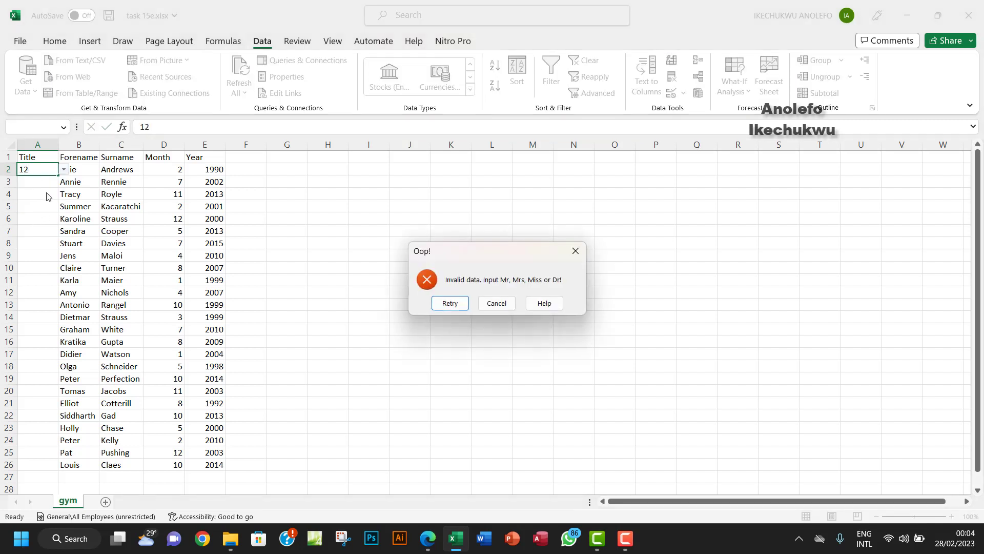
left_click(576, 256)
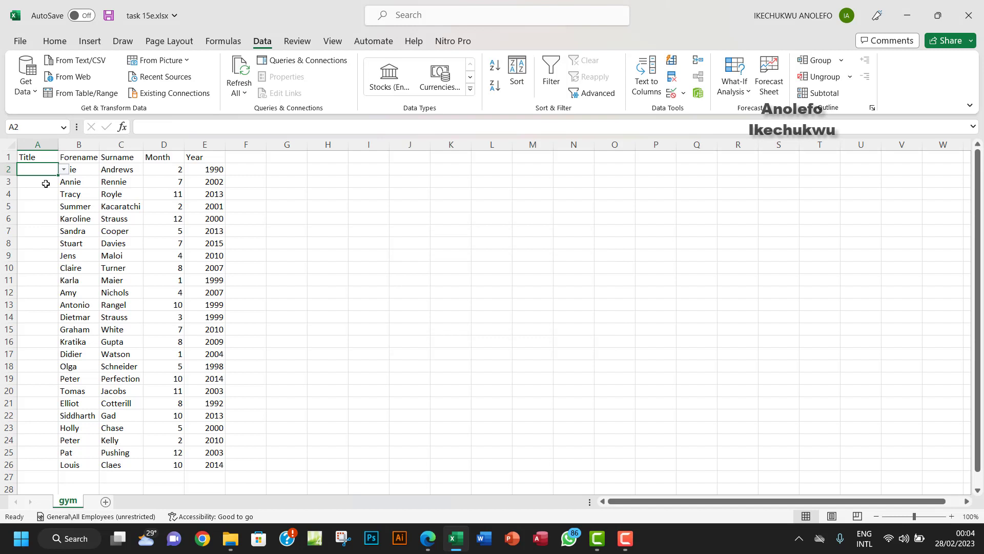
- Test A2 with MR and rt, dismissing each Oop! rejection alert
type("M")
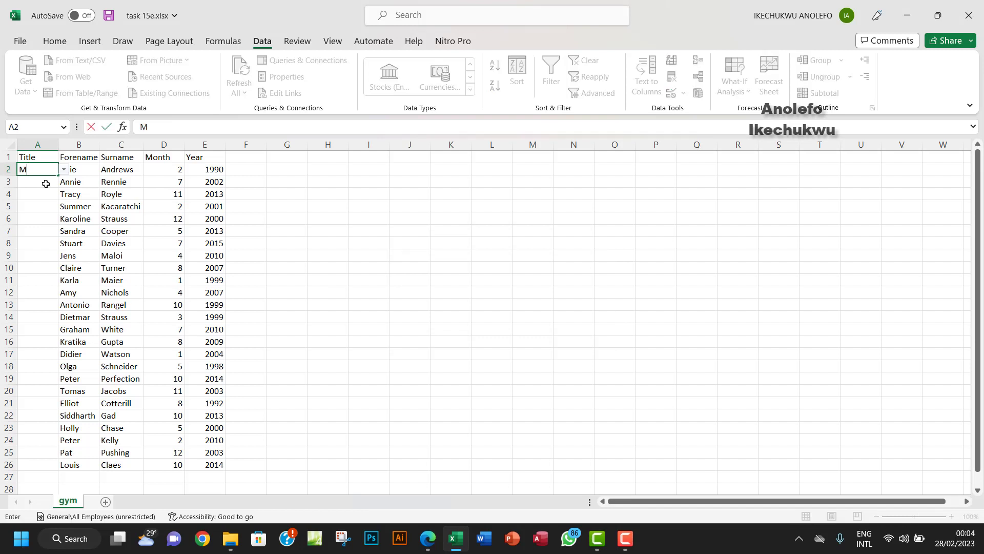
type("R")
key("Return")
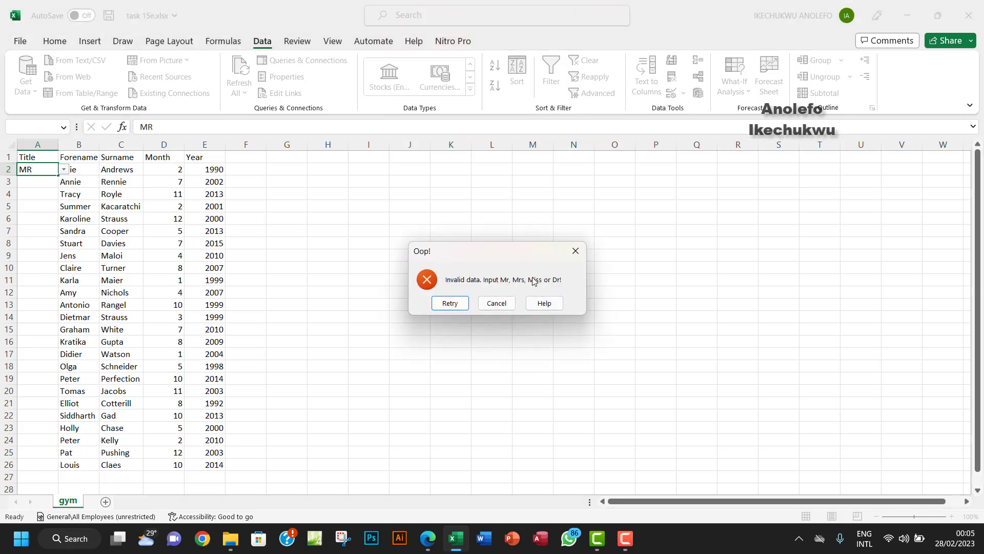
left_click(573, 255)
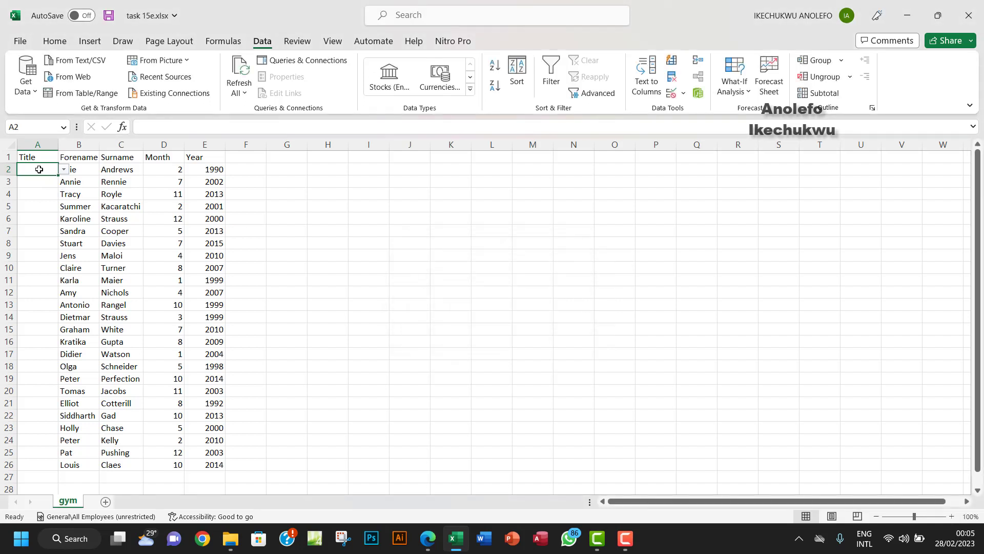
type("rt")
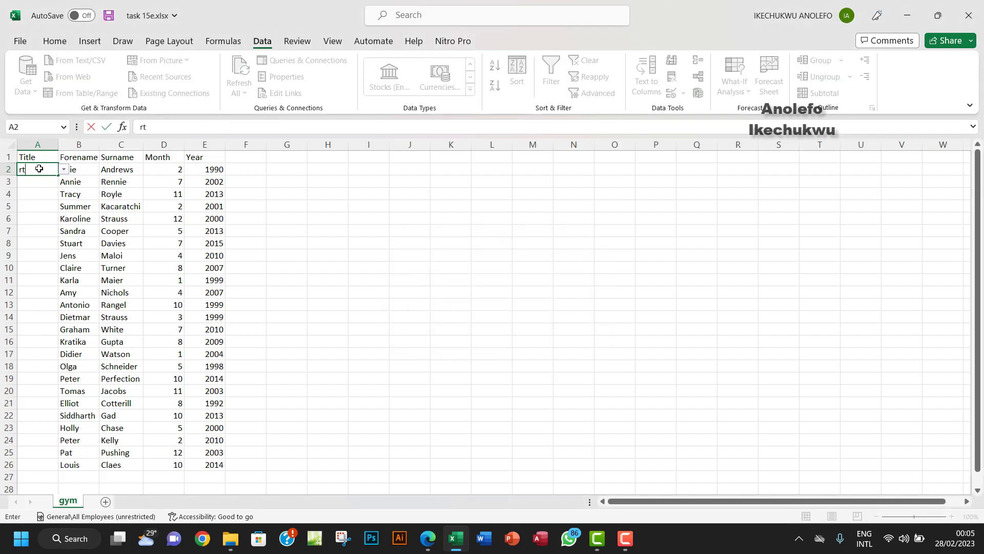
key("Return")
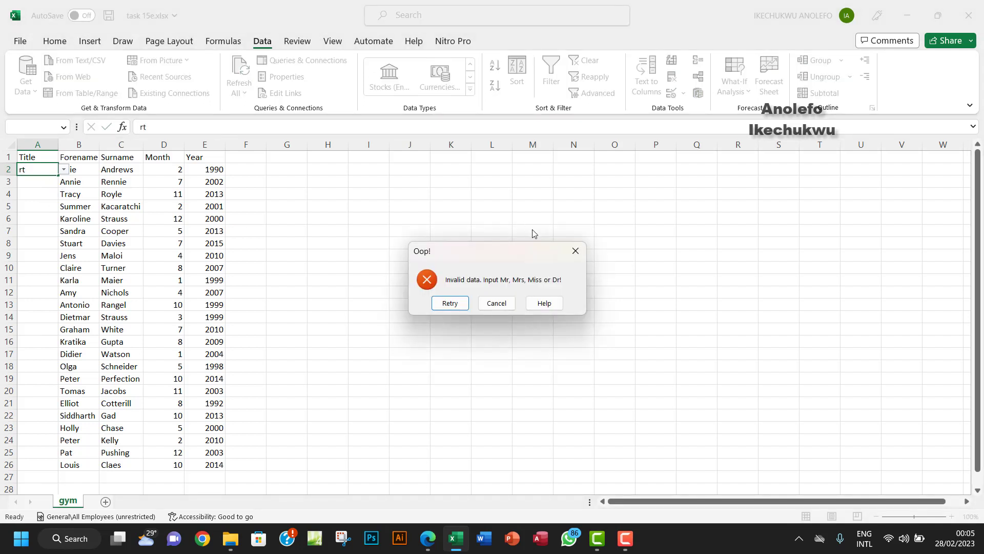
left_click(575, 251)
- Enter Mrs in A2 to confirm an allowed title is accepted
left_click(64, 169)
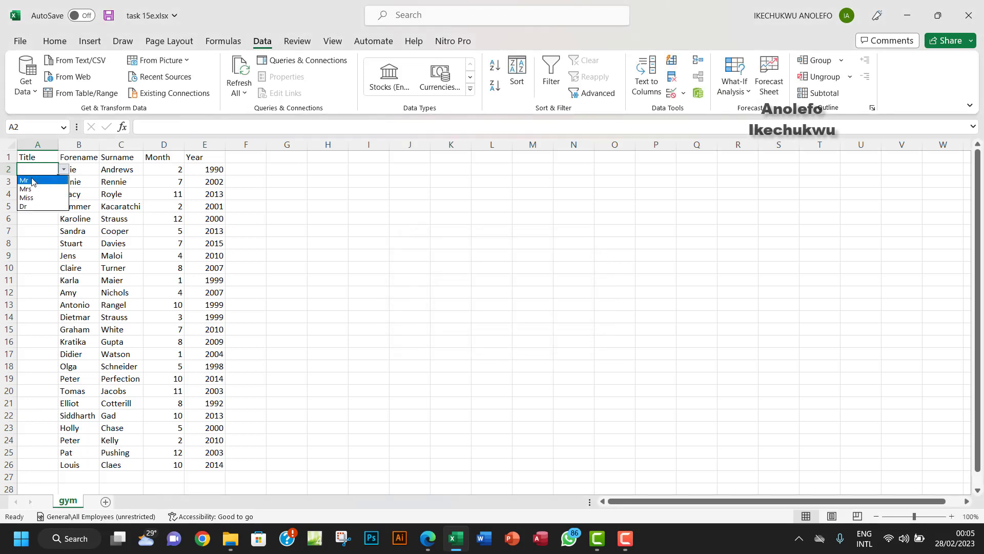
left_click(42, 170)
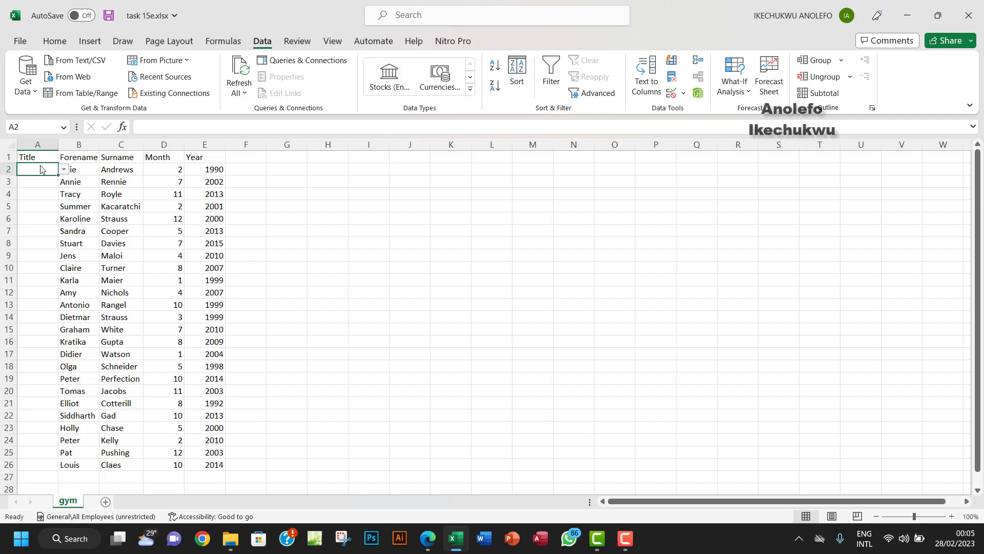
type("Mrs")
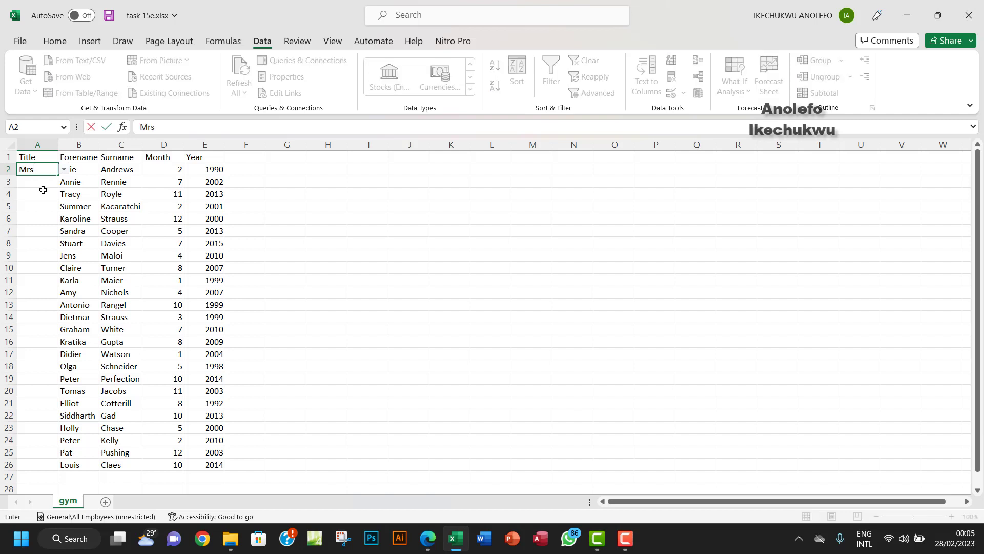
key("Return")
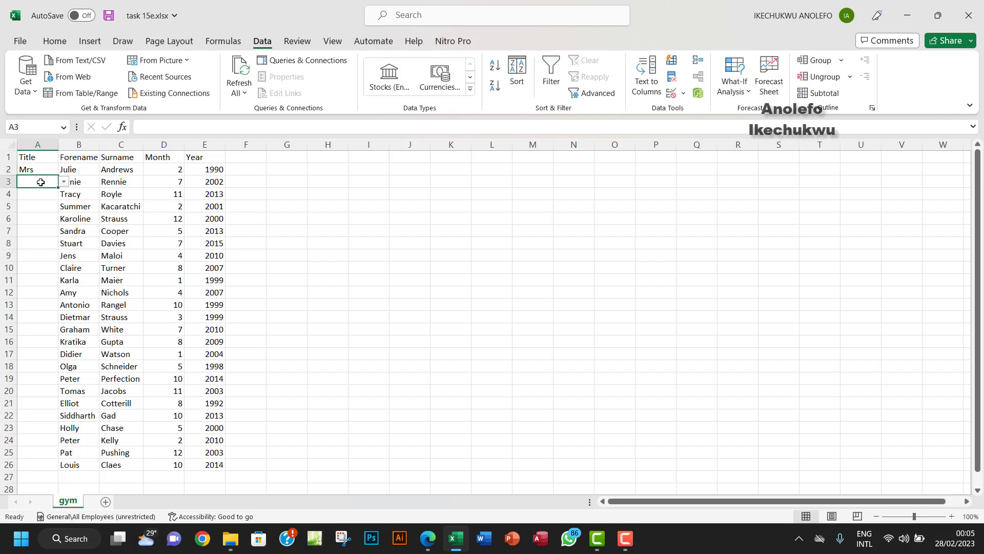
left_click(38, 170)
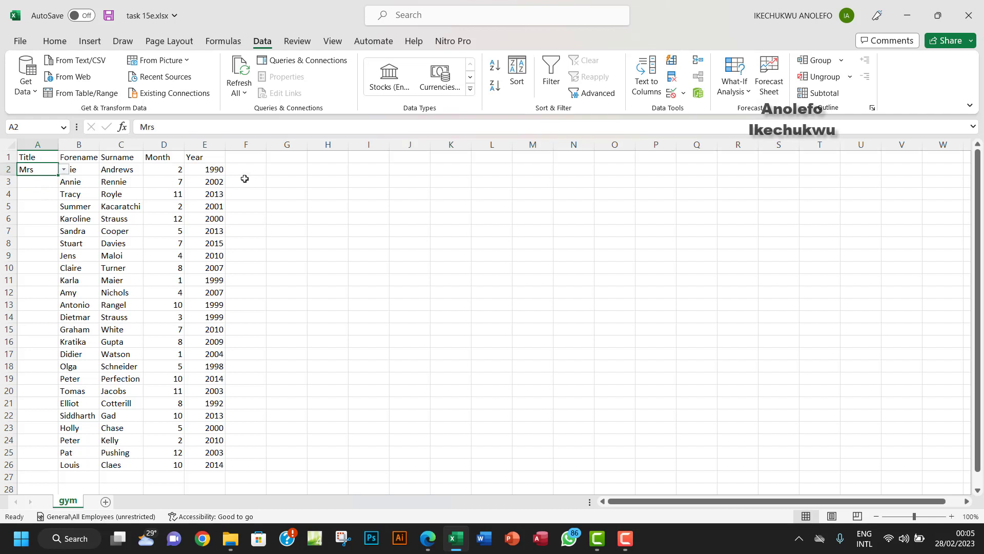
- Clear the test entries from G1 and A2, then save the workbook
left_click(280, 160)
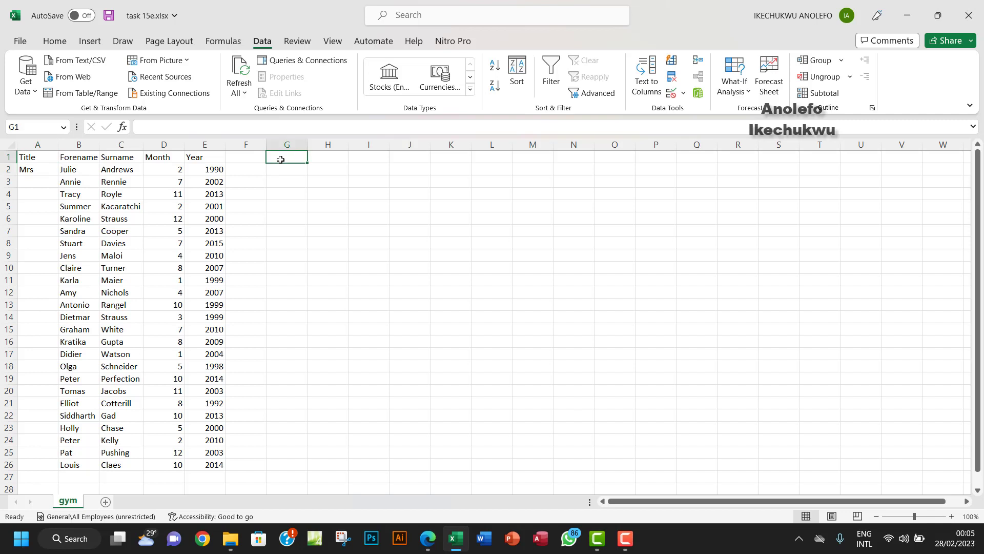
type("Titl")
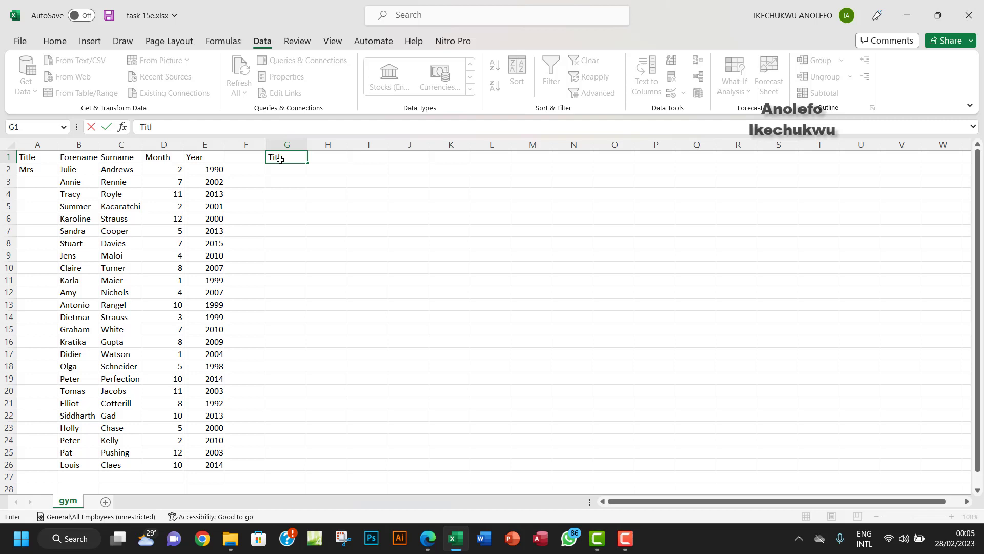
key("BackSpace")
key("BackSpace")
key("BackSpace")
key("BackSpace")
left_click(48, 168)
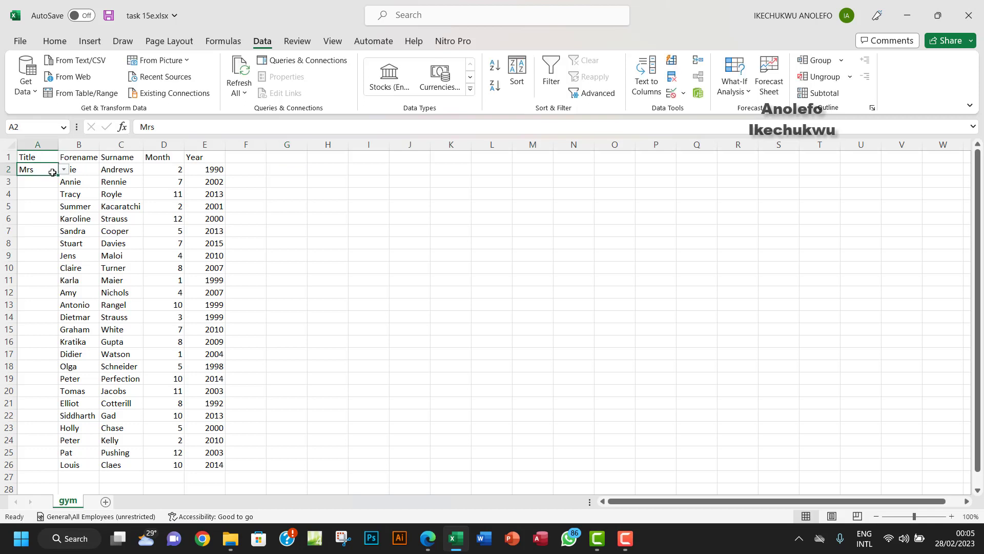
key("Delete")
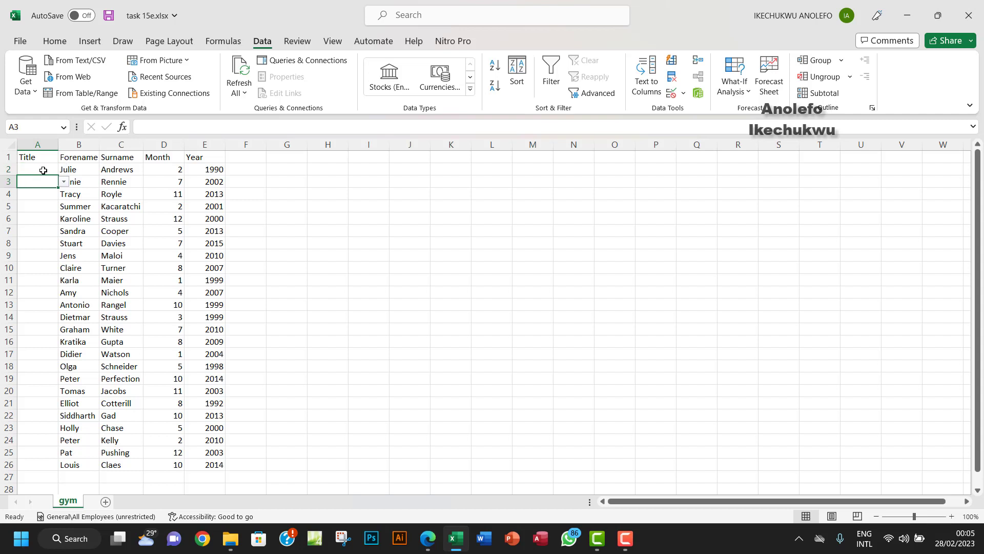
left_click(43, 146)
left_click(33, 193)
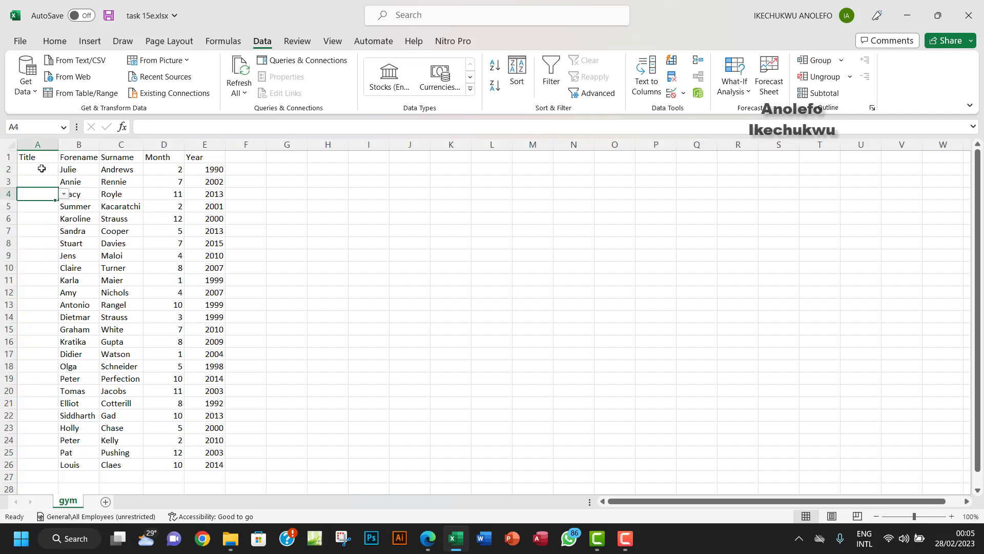
left_click(108, 16)
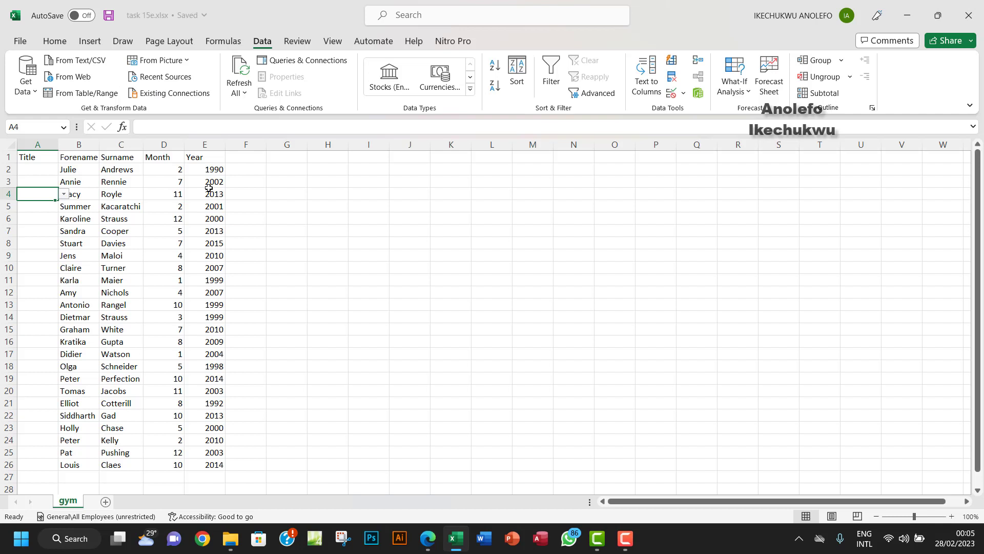
- Enter the heading 'Title' in G1 of the gym sheet
left_click(289, 162)
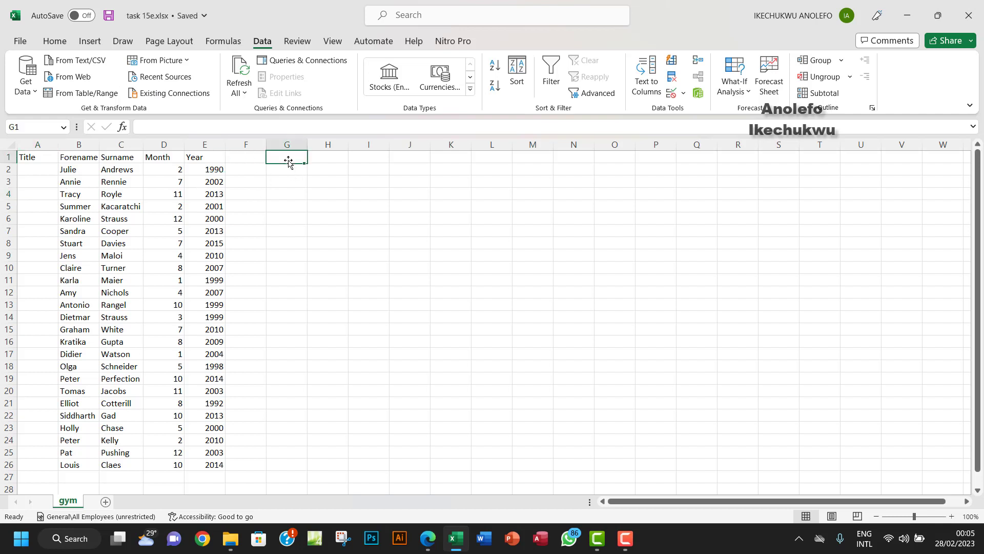
type("Titl")
key("BackSpace")
key("BackSpace")
type("itle")
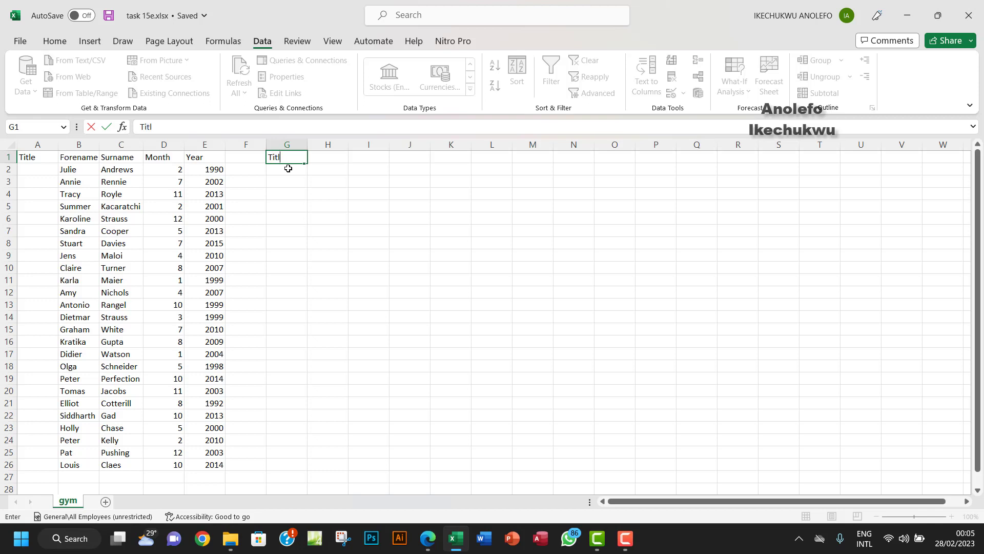
left_click(285, 167)
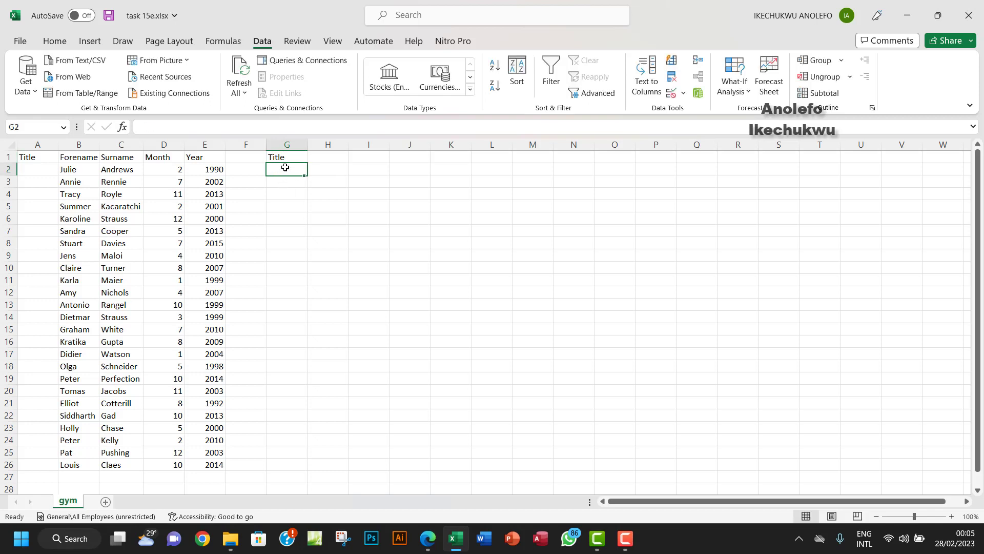
- Add Sheet1 listing Mr, Mrs, Miss, Dr in B3:B6, then select G2:G26 on the gym sheet
left_click(105, 502)
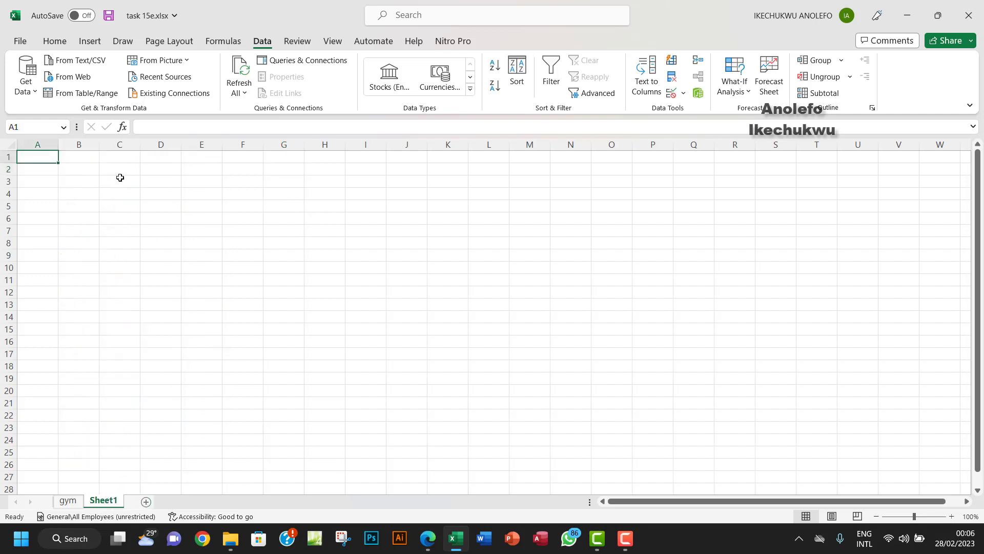
left_click(85, 182)
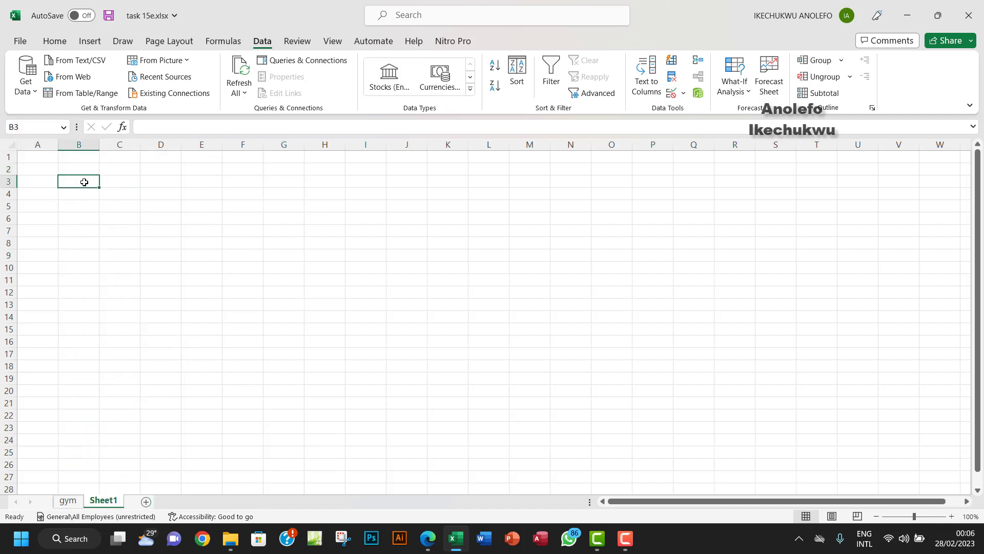
type("Mr")
key("Return")
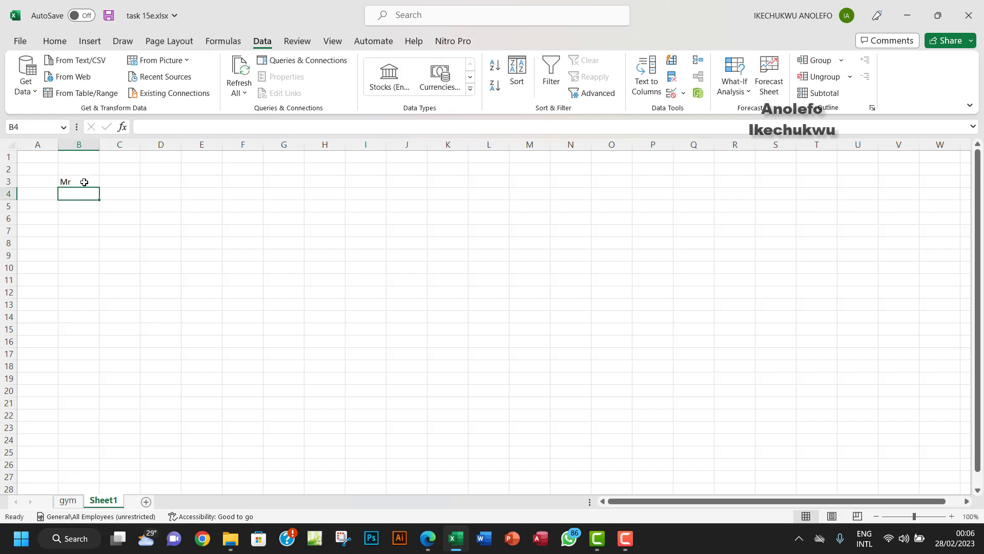
type("Mrs")
key("Return")
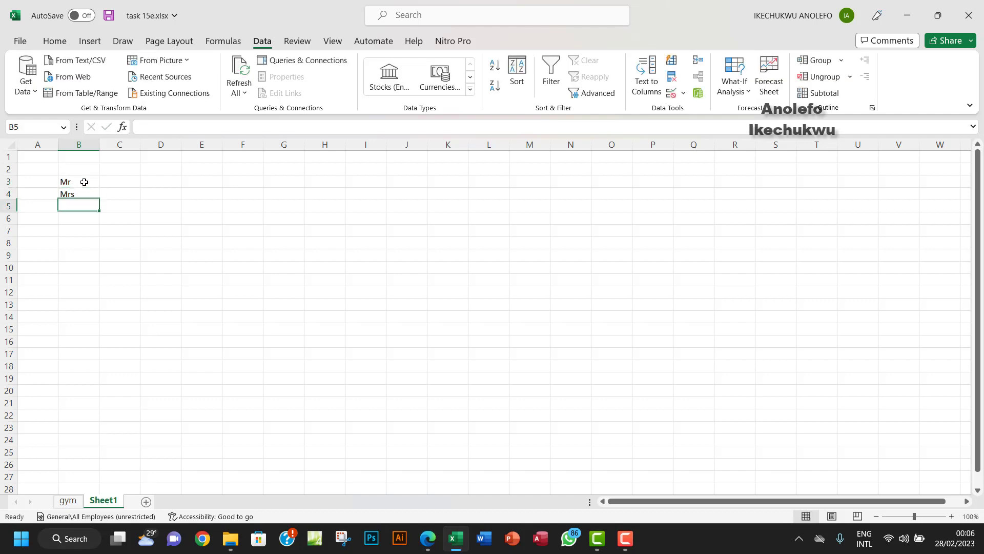
type("Miss")
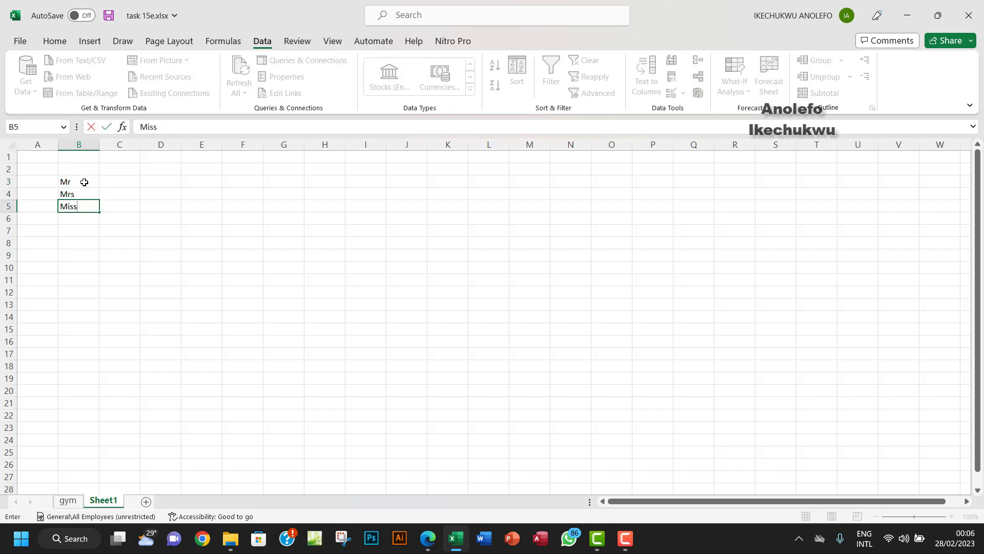
key("Return")
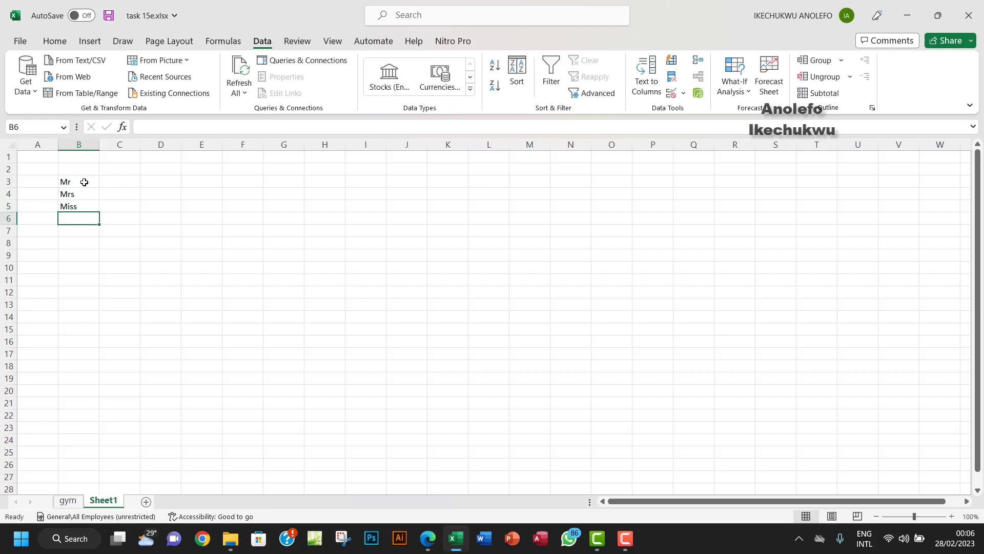
type("Dr")
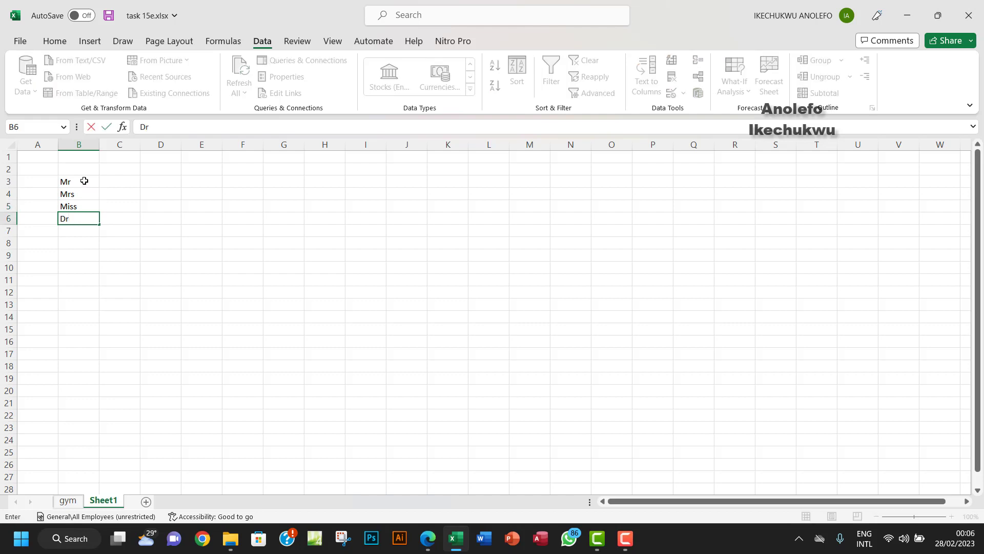
left_click(90, 205)
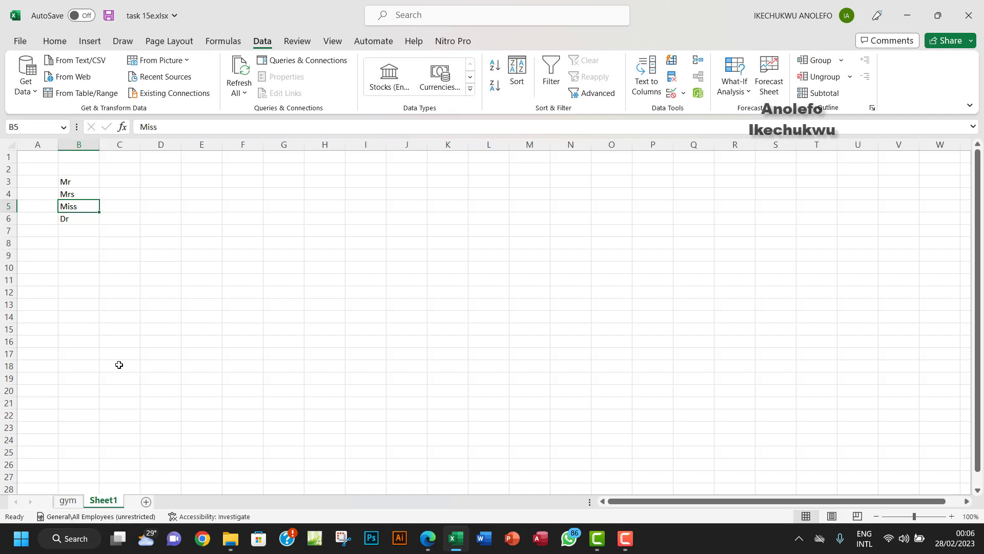
left_click(78, 504)
left_click_drag(281, 169, 278, 464)
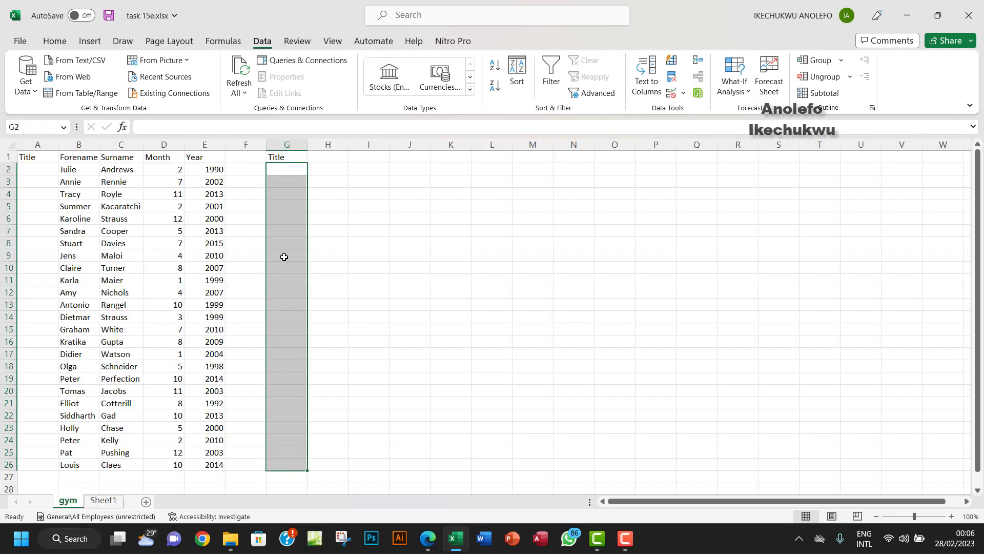
- Set Allow: List on G2:G26, picking Sheet1 B3:B6 as the source range
left_click(685, 94)
left_click(689, 111)
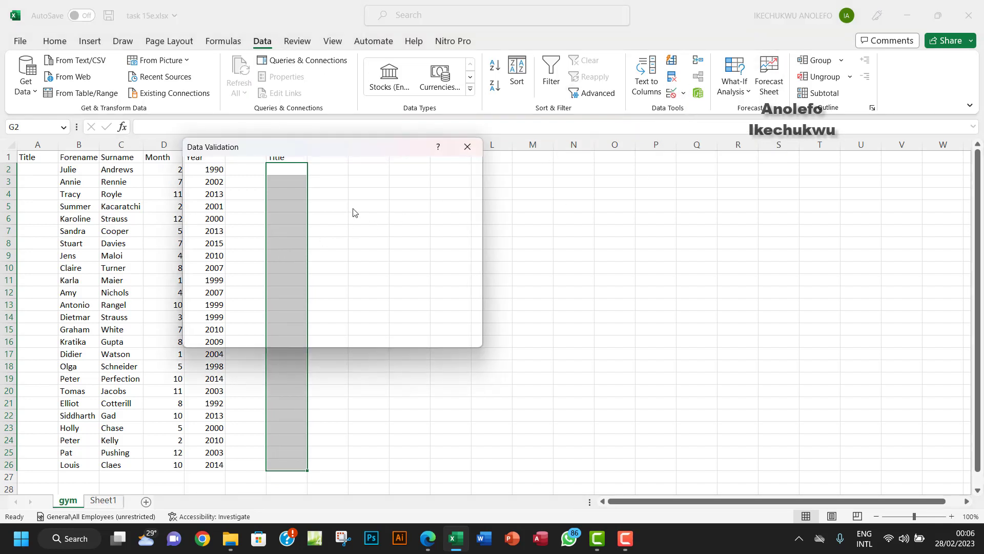
left_click_drag(331, 153, 472, 158)
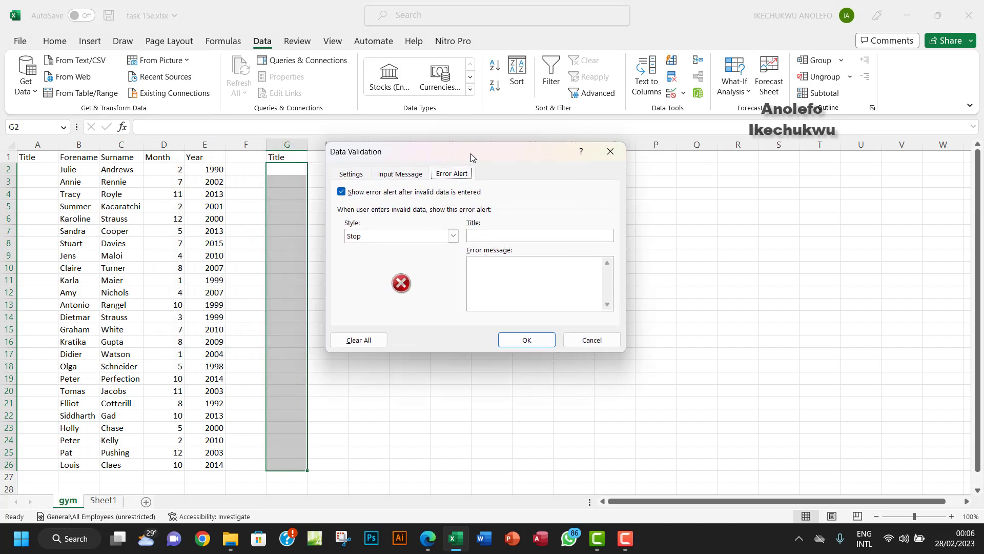
left_click(356, 173)
left_click(422, 219)
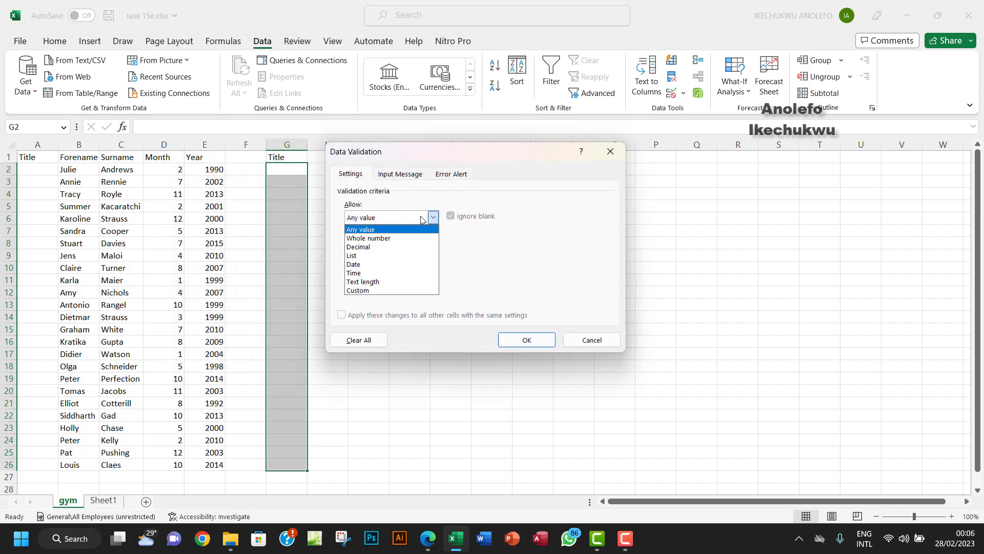
left_click(358, 255)
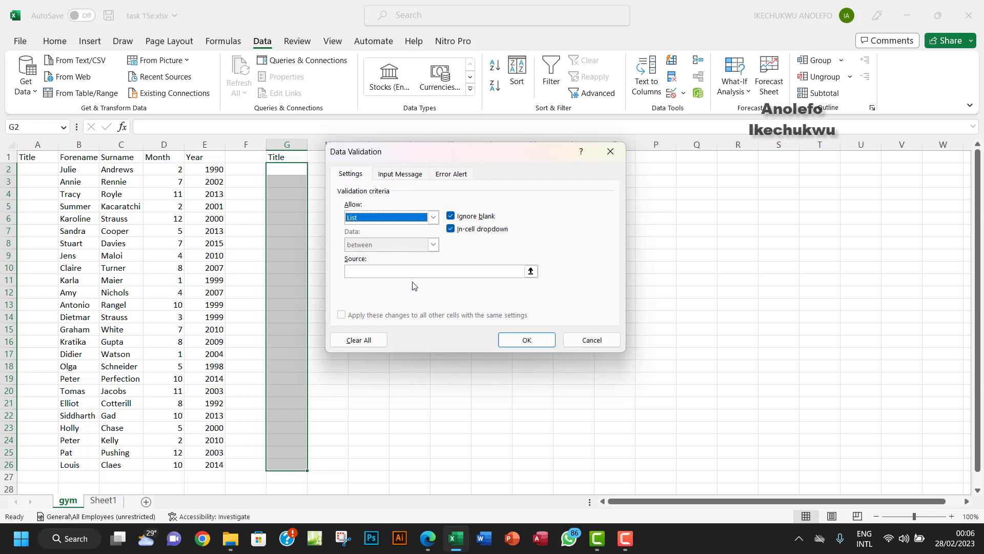
left_click(531, 271)
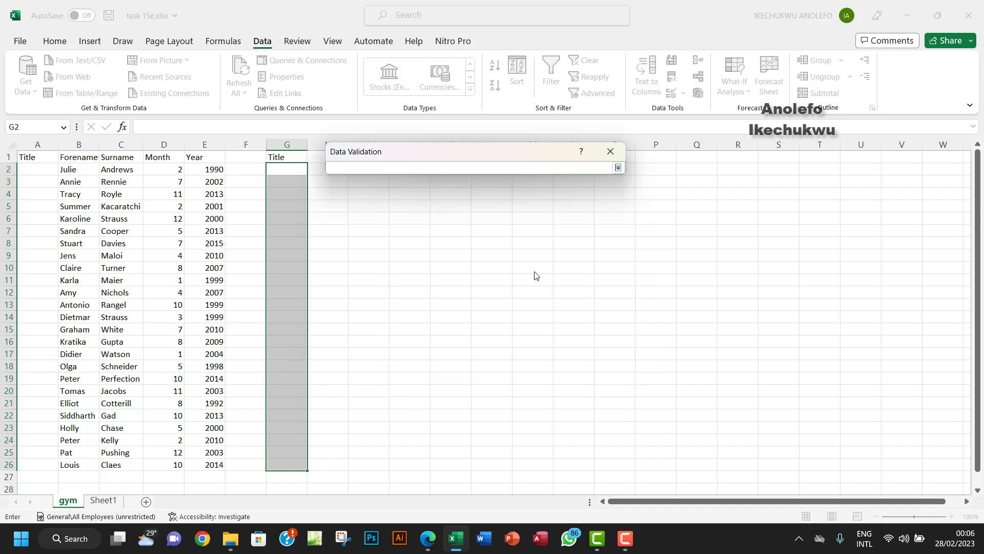
left_click(104, 500)
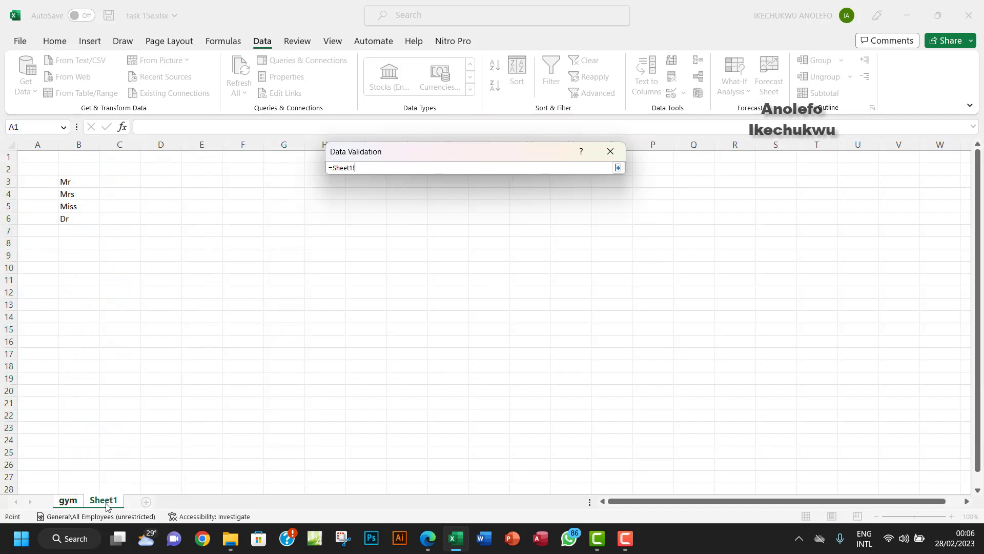
left_click_drag(78, 183, 72, 215)
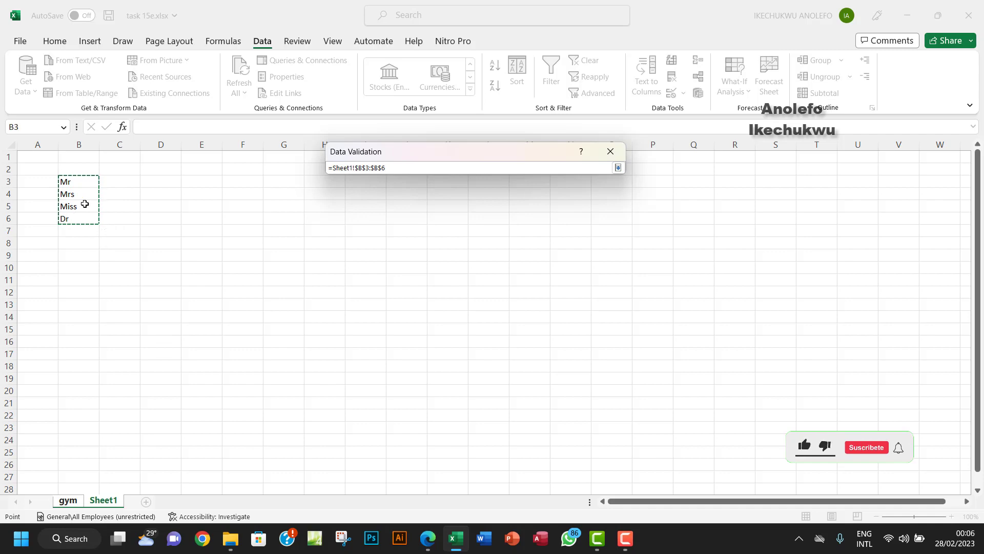
left_click(618, 167)
left_click(527, 340)
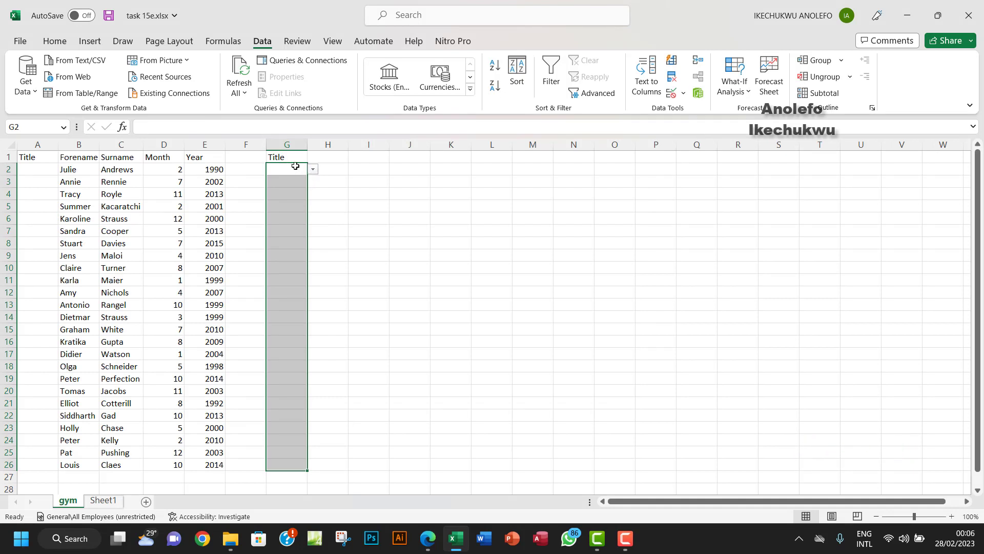
- Give the G2:G26 validation a Stop alert titled 'Not Accepted!' with message 'Data must be a title!'
left_click(684, 93)
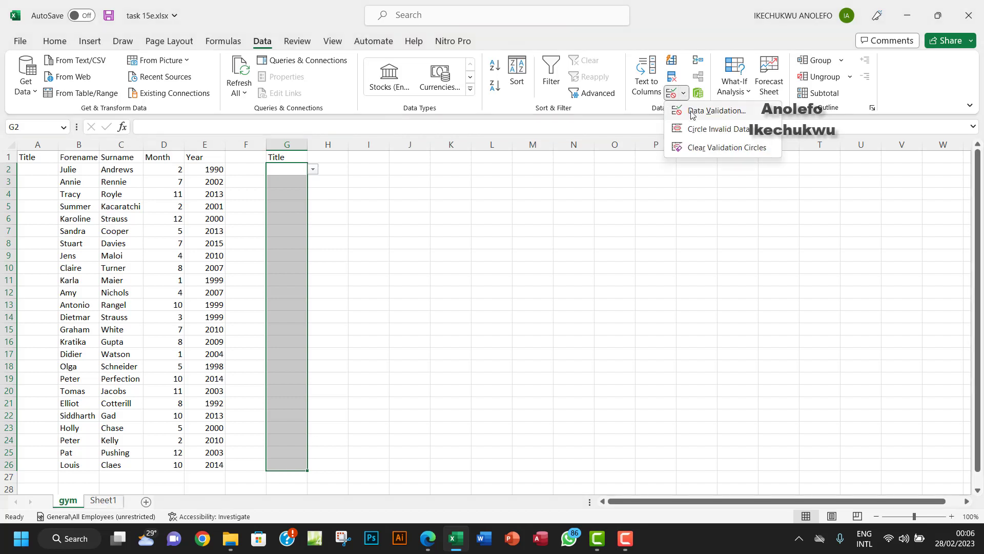
left_click(689, 117)
left_click(450, 175)
left_click(495, 237)
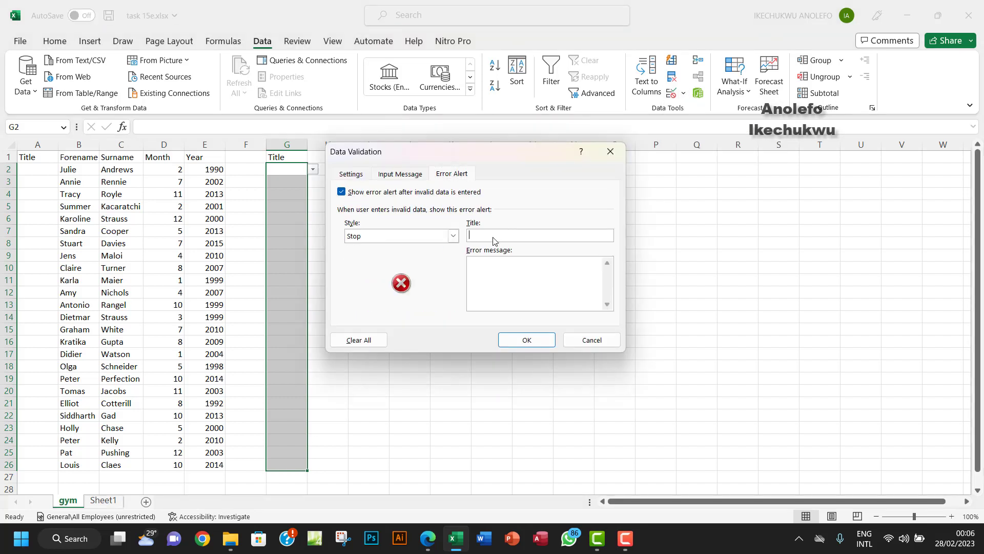
type("Not Accept")
key("BackSpace")
key("BackSpace")
key("BackSpace")
key("BackSpace")
key("BackSpace")
type("epted")
left_click(498, 269)
type("Data mus")
type("t be Mr")
key("BackSpace")
key("BackSpace")
key("BackSpace")
left_click(527, 340)
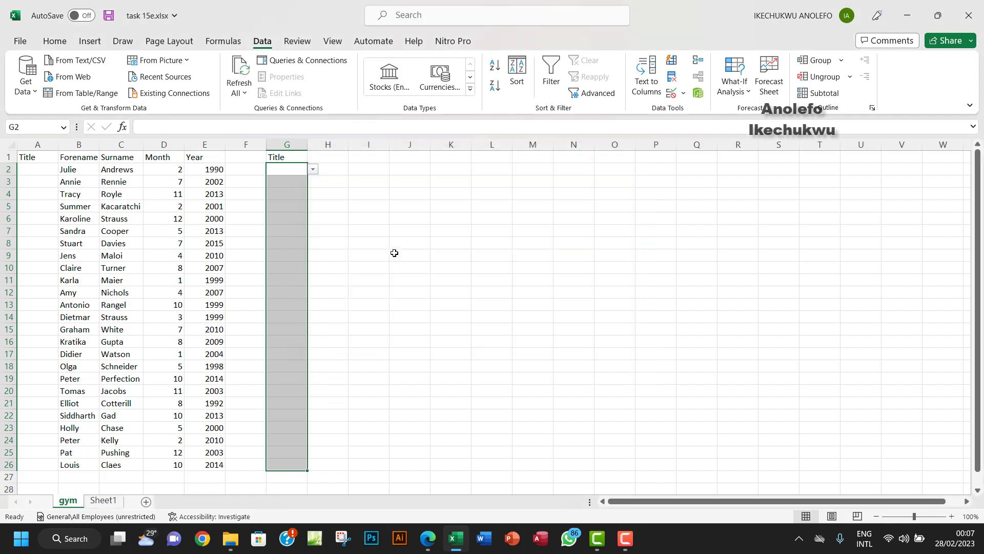
left_click(289, 166)
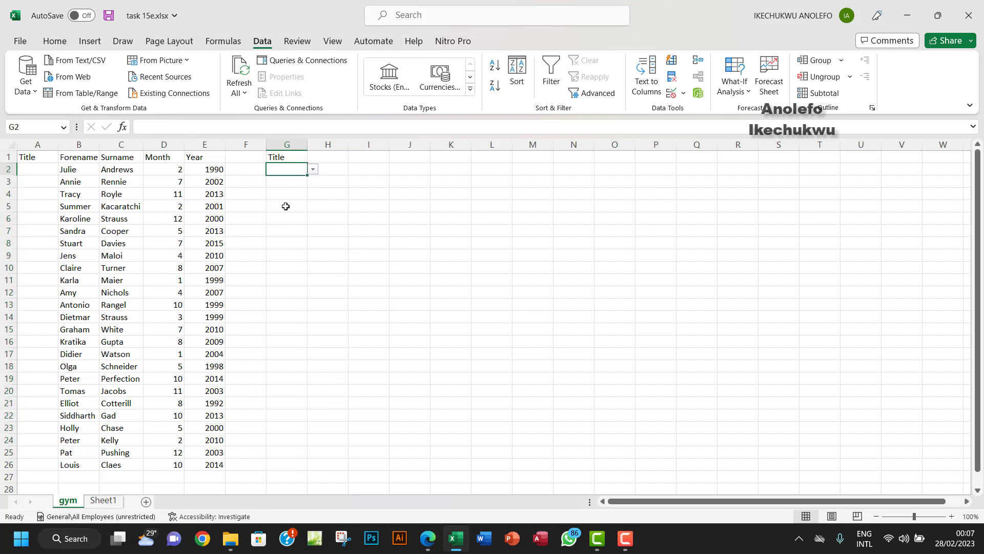
left_click(313, 170)
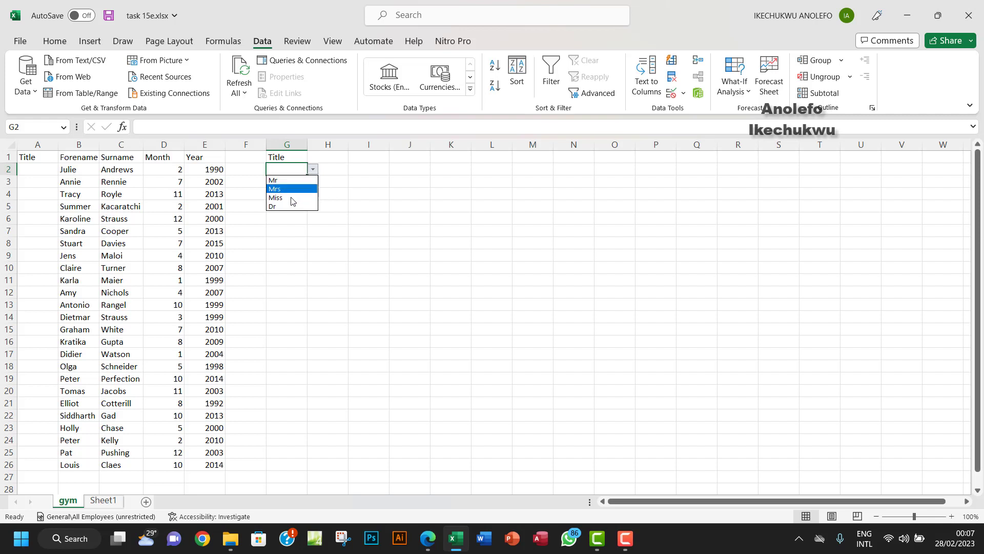
left_click(106, 501)
- Replace Dr with Prof in Sheet1 B6 and check G2's dropdown shows it
left_click(107, 501)
left_click(90, 215)
type("Pro")
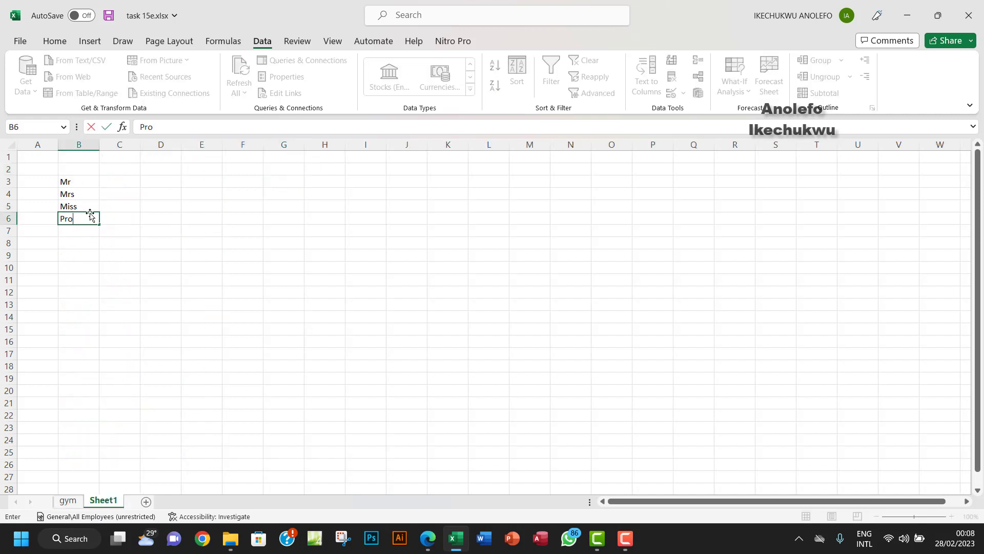
left_click(72, 197)
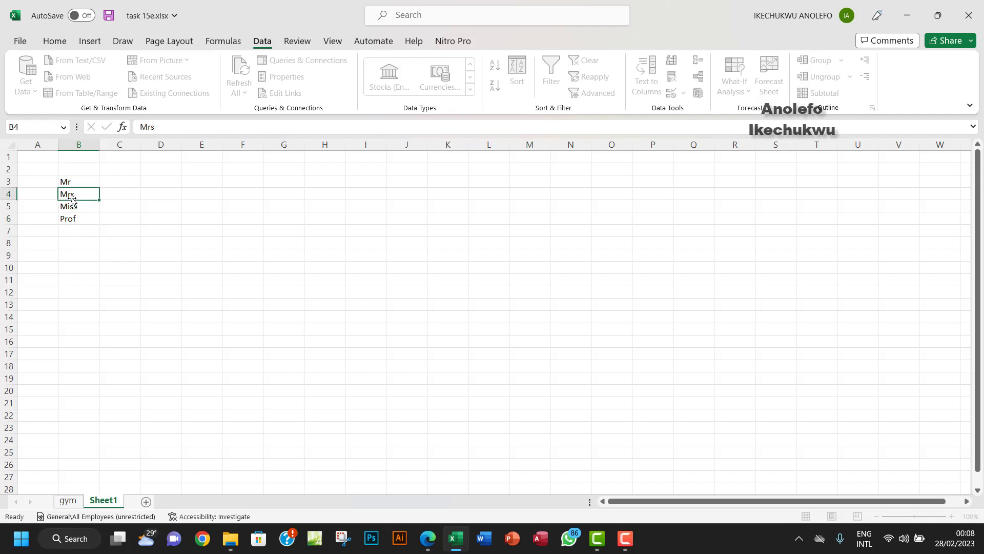
left_click(67, 500)
left_click(313, 169)
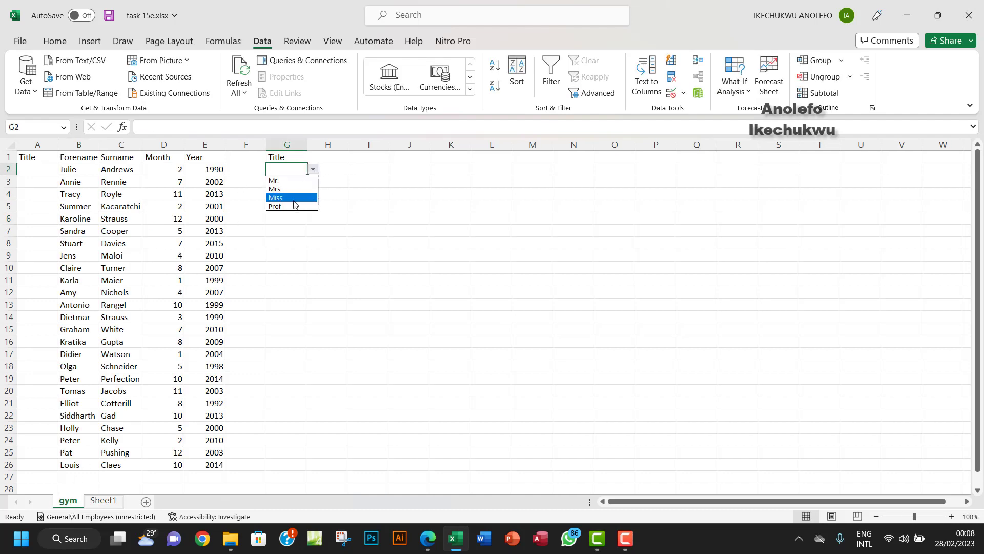
left_click(276, 220)
left_click(280, 183)
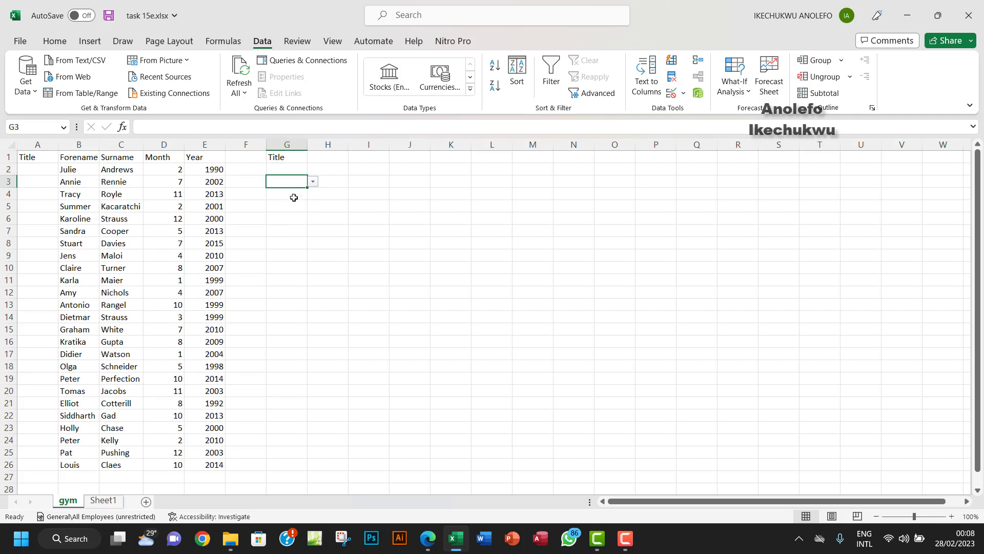
- Add Dr, Sir and MP to Sheet1's title list in B7:B9
left_click(103, 500)
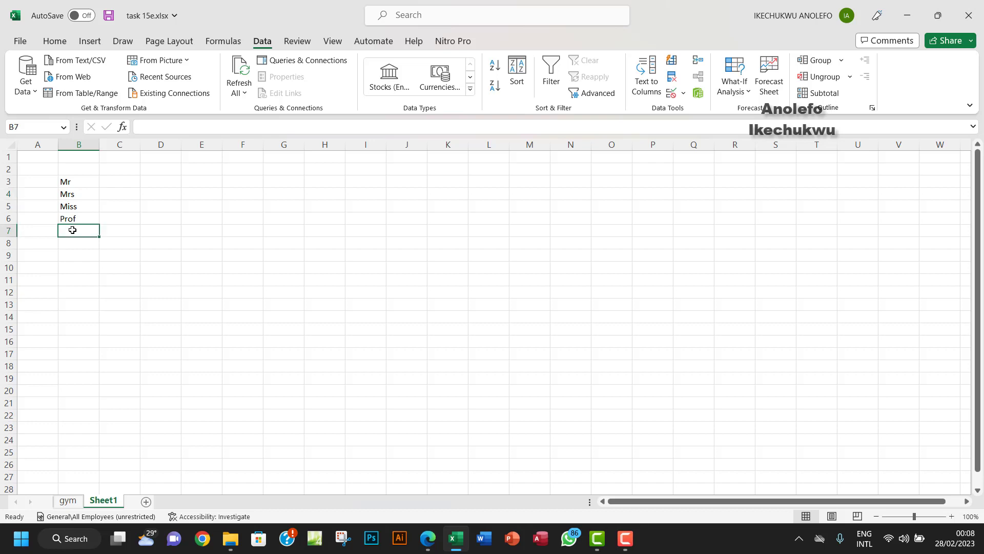
type("dr")
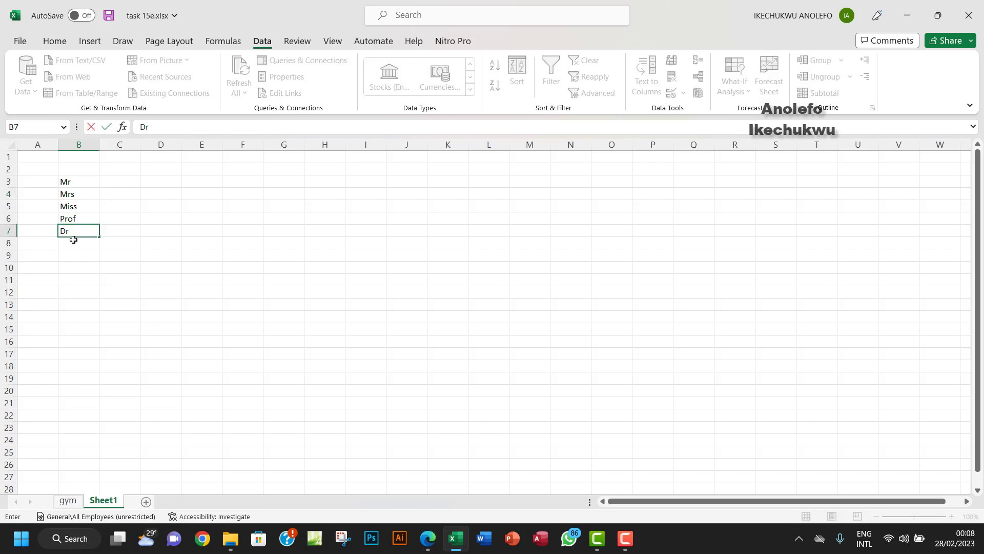
key("Return")
type("s")
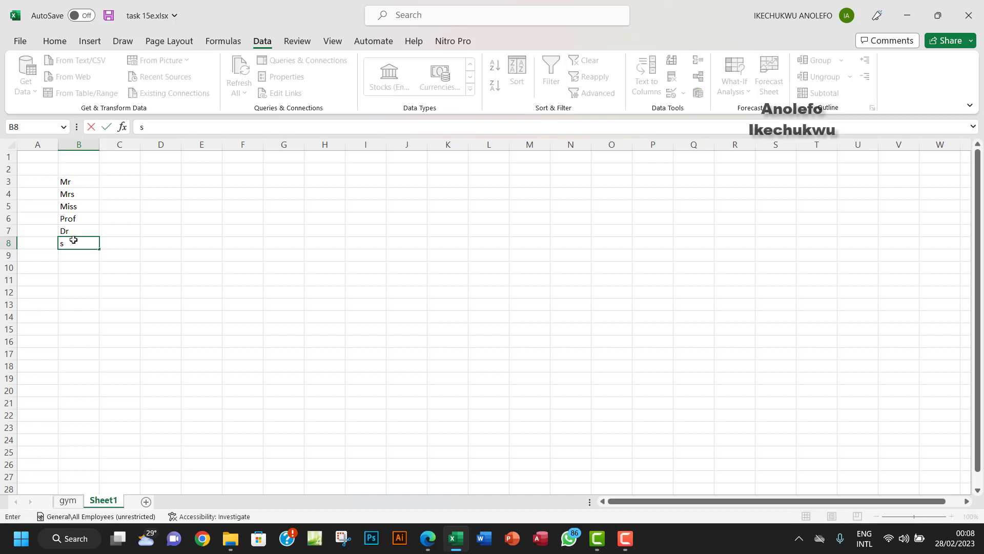
type("ird")
key("BackSpace")
key("BackSpace")
left_click(67, 253)
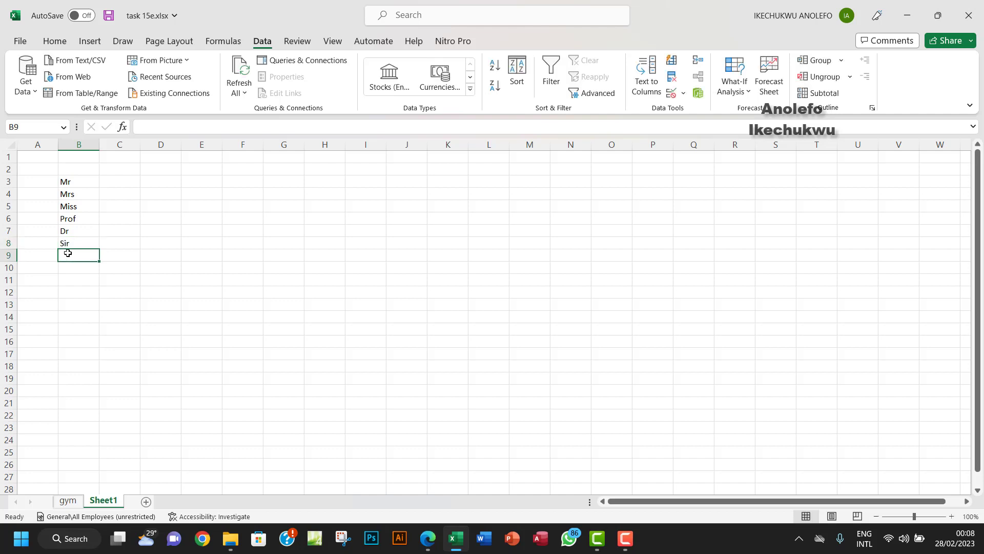
type("MP")
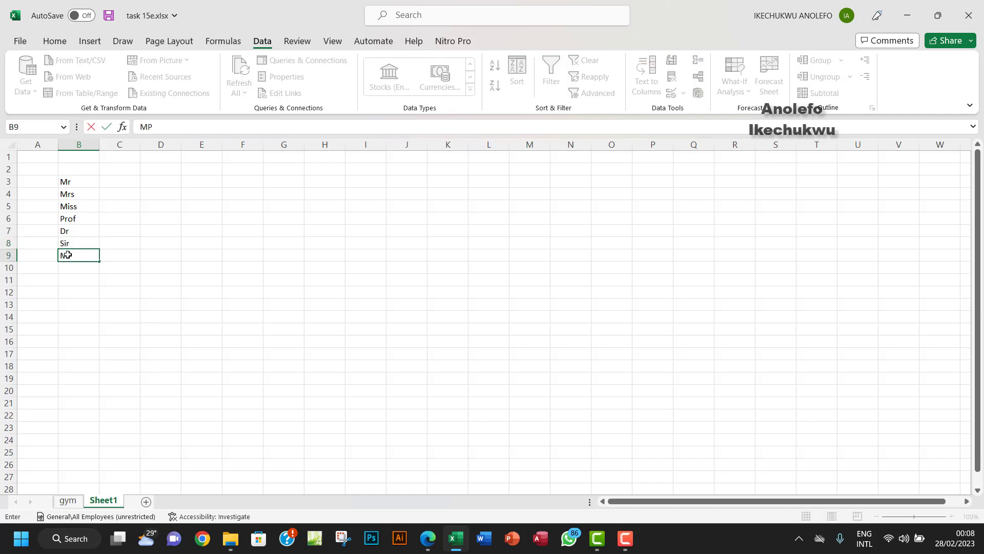
key("Up")
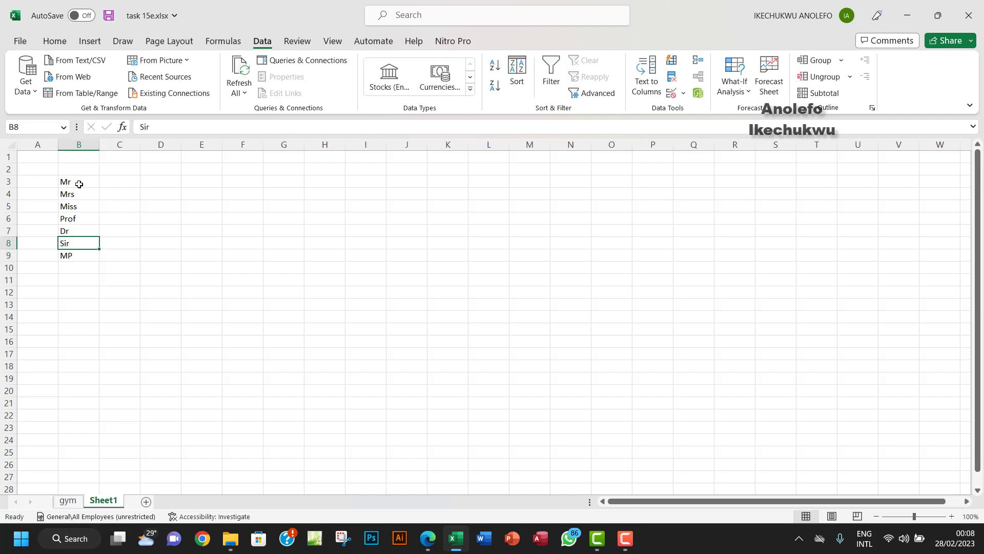
left_click(68, 500)
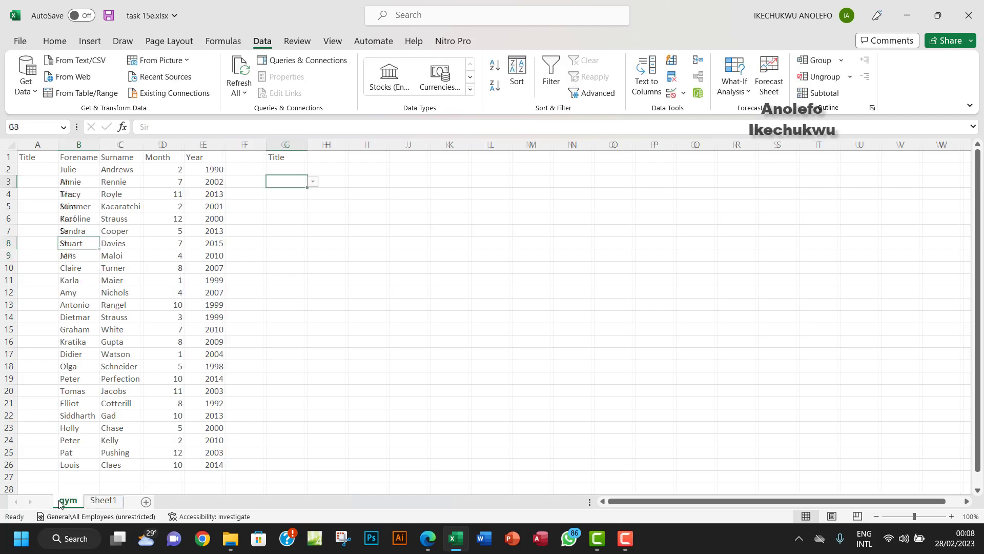
- Check G2's current title list, then select the Title cells G2:G26
left_click(290, 168)
left_click(313, 169)
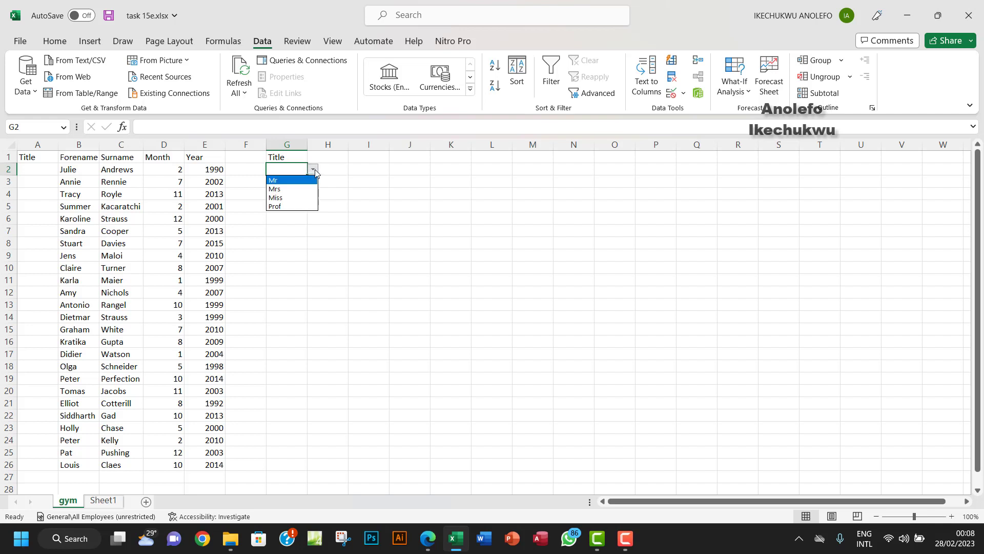
left_click(313, 170)
left_click_drag(292, 171, 278, 464)
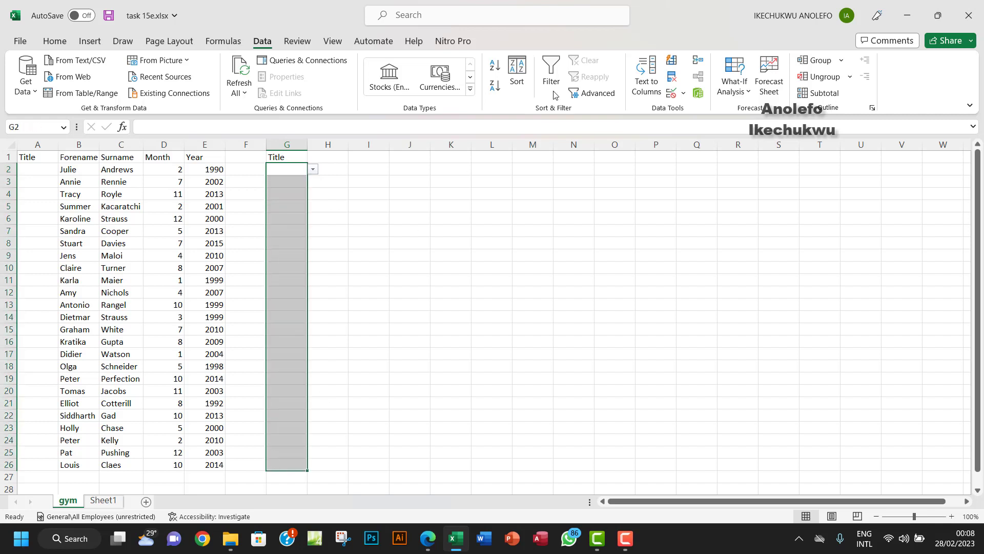
- Change the G2:G26 list validation source to Sheet1!$B$3:$B$14 and apply it
left_click(683, 93)
left_click(702, 114)
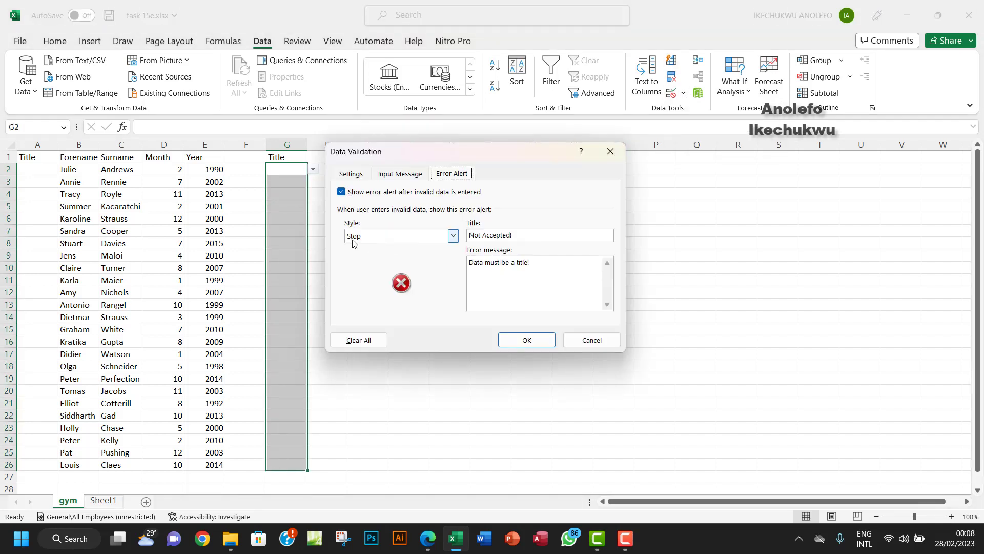
left_click(352, 175)
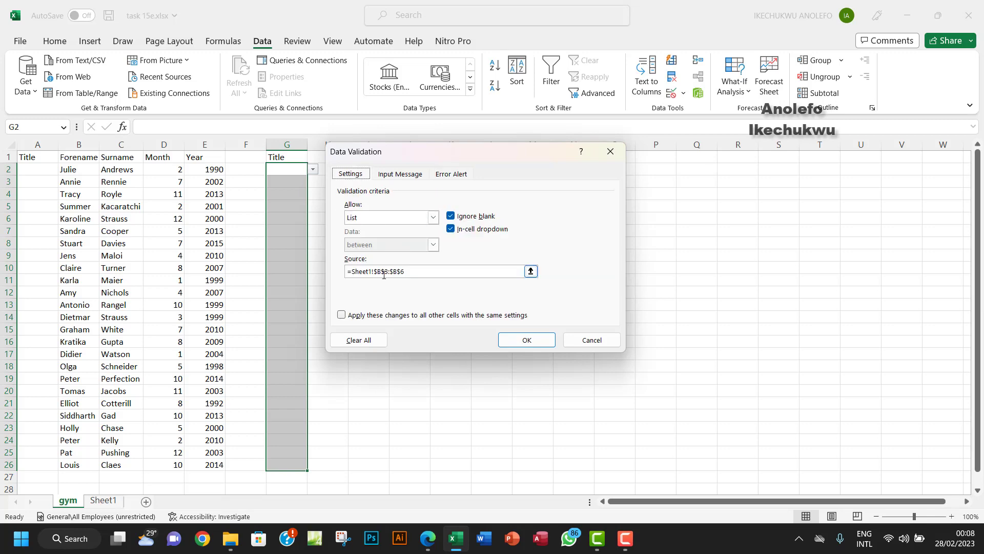
left_click(531, 272)
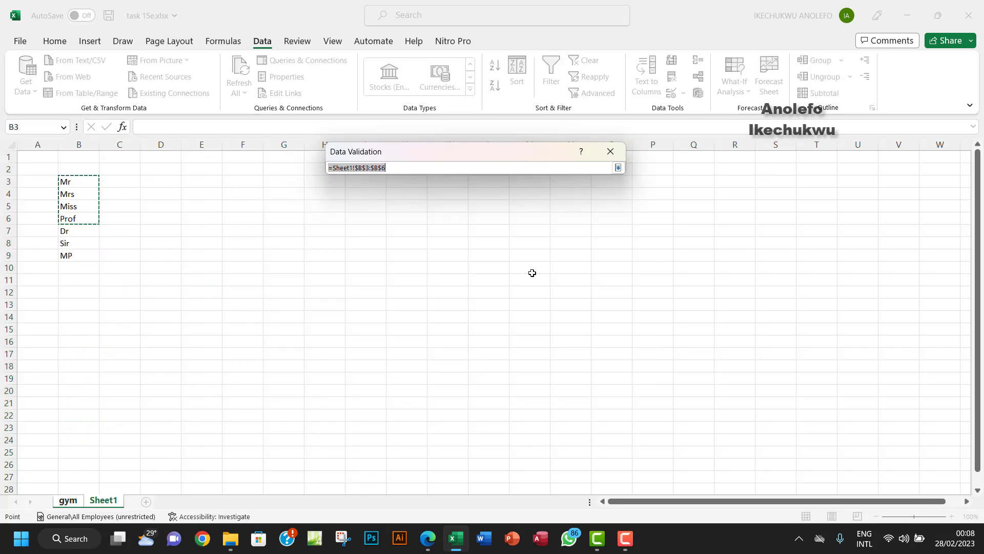
left_click_drag(79, 185, 79, 317)
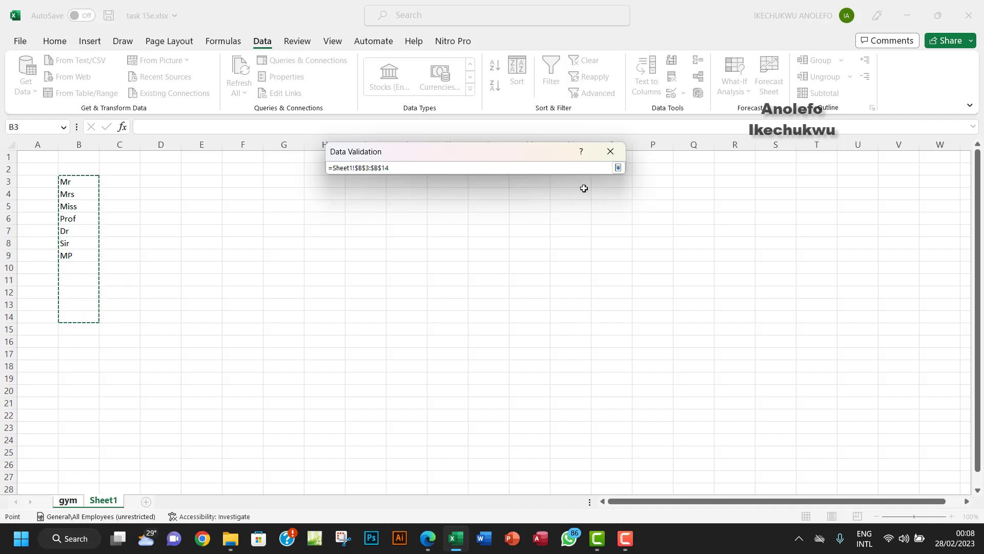
left_click(619, 168)
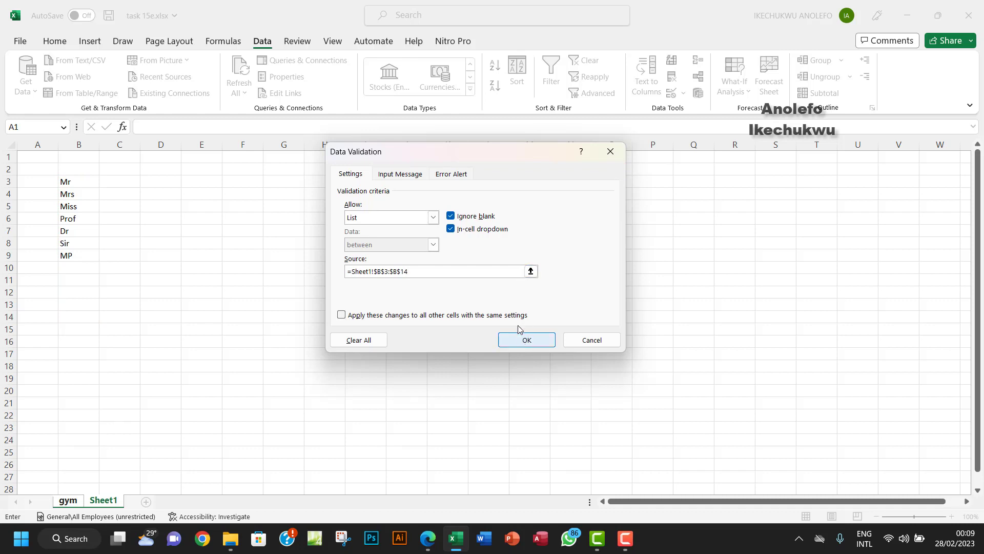
left_click(450, 176)
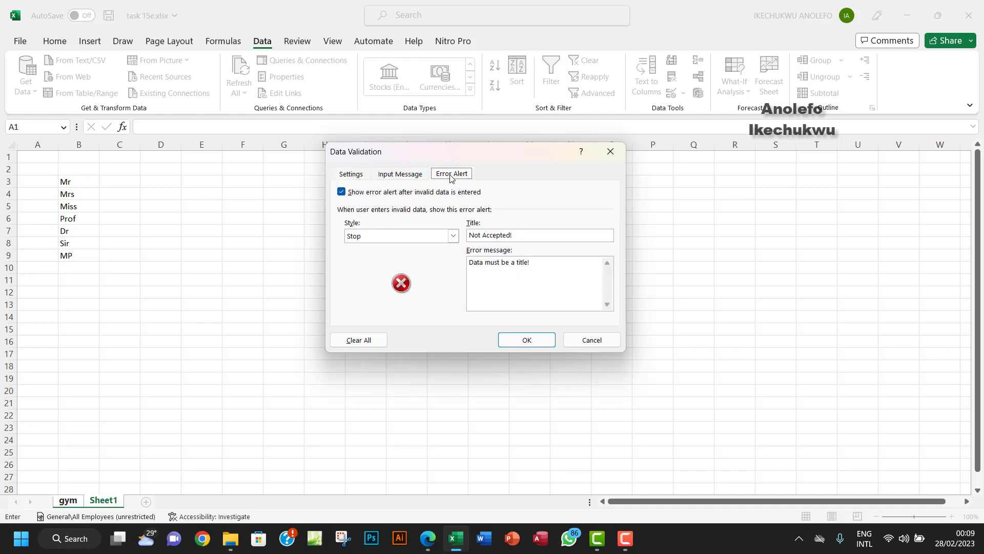
left_click(357, 176)
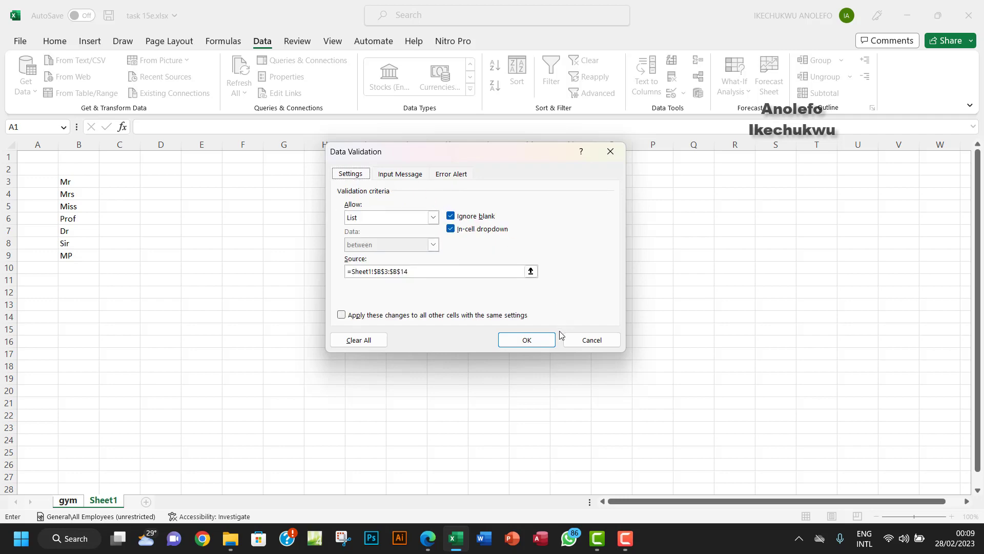
left_click(527, 340)
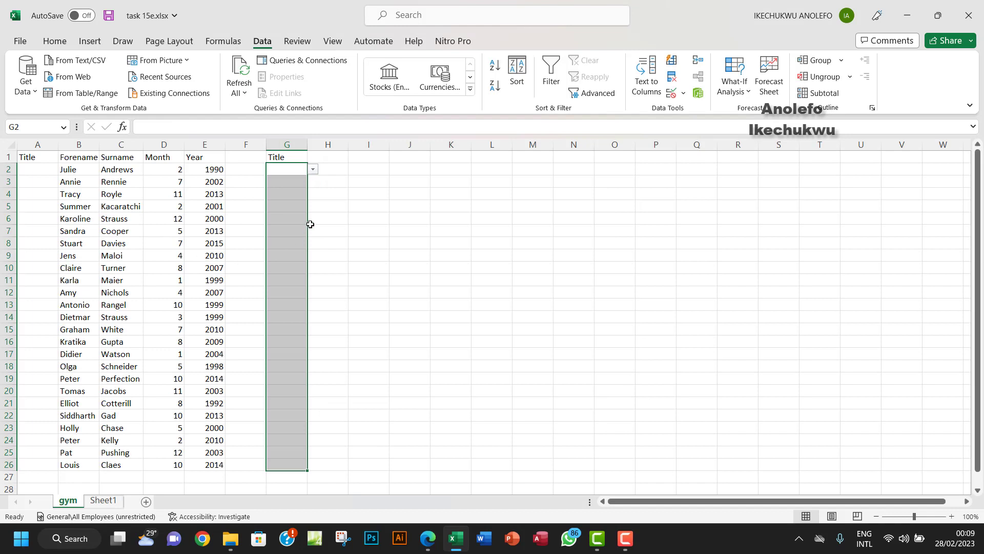
left_click(291, 170)
- Review G2's title choices, then go to Sheet1 and select empty cell B10
left_click(312, 170)
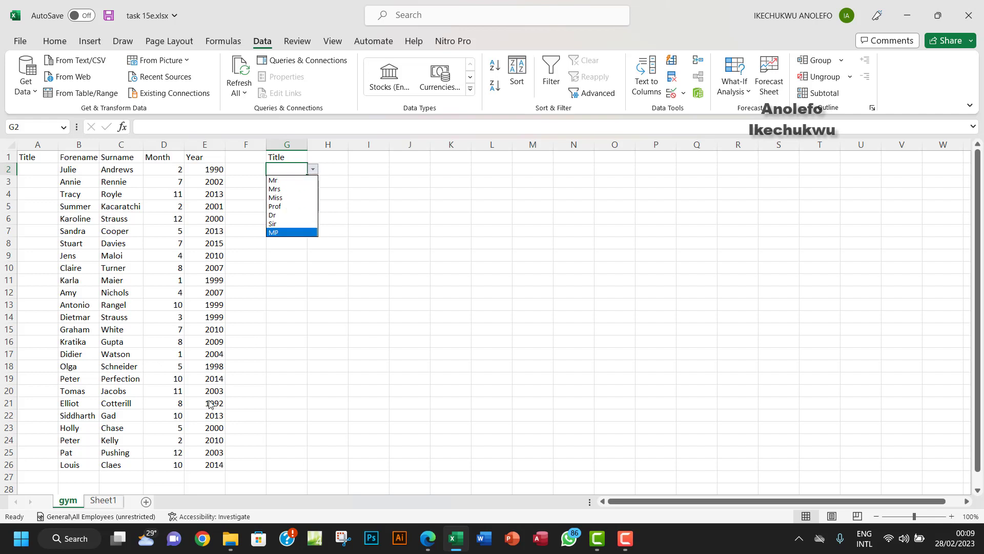
left_click(102, 501)
left_click(102, 502)
left_click(71, 258)
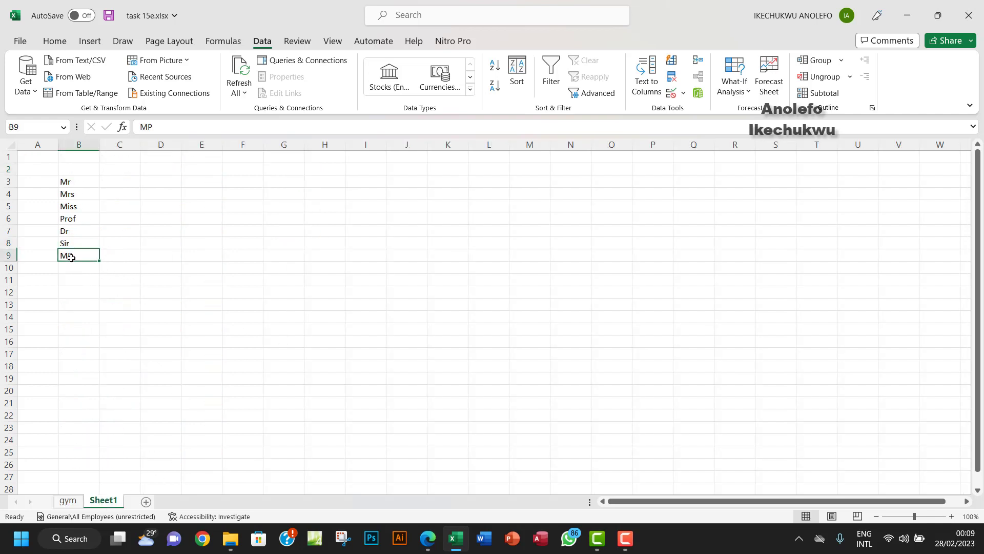
left_click(78, 267)
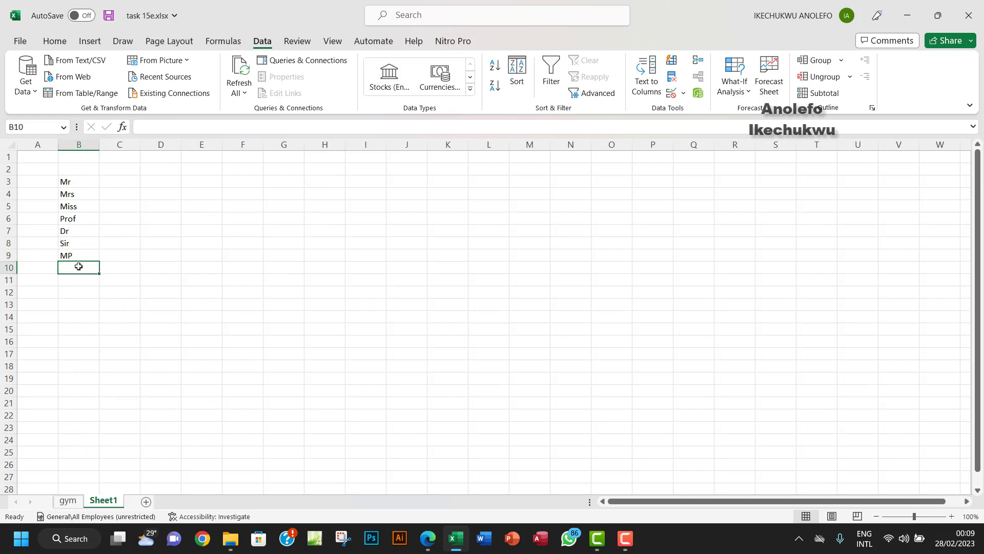
- Enter the new title 'Referend' in Sheet1 cell B10
type("X")
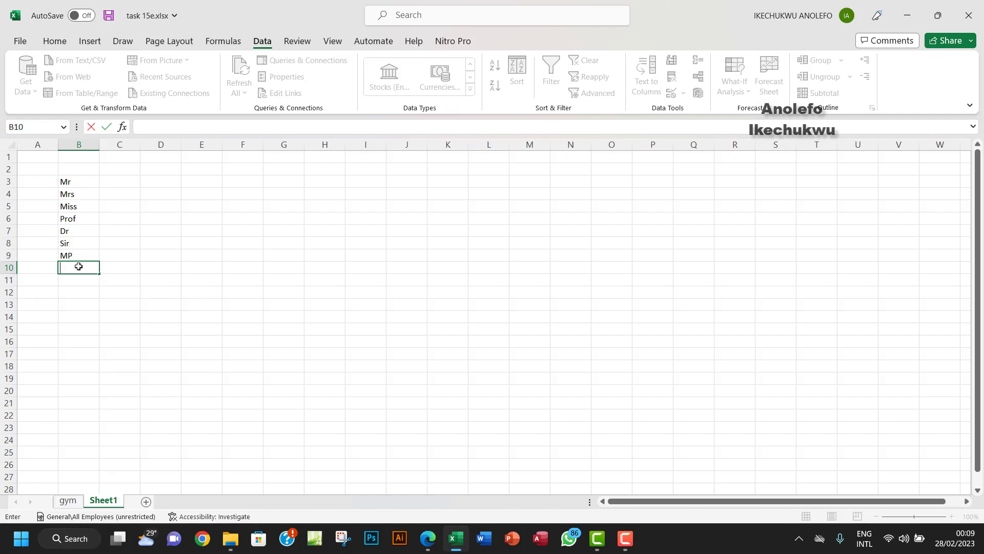
type("R")
key("BackSpace")
key("BackSpace")
type("eferend")
left_click(72, 283)
- Confirm G2's dropdown on the gym sheet now offers Referend after MP
left_click(77, 268)
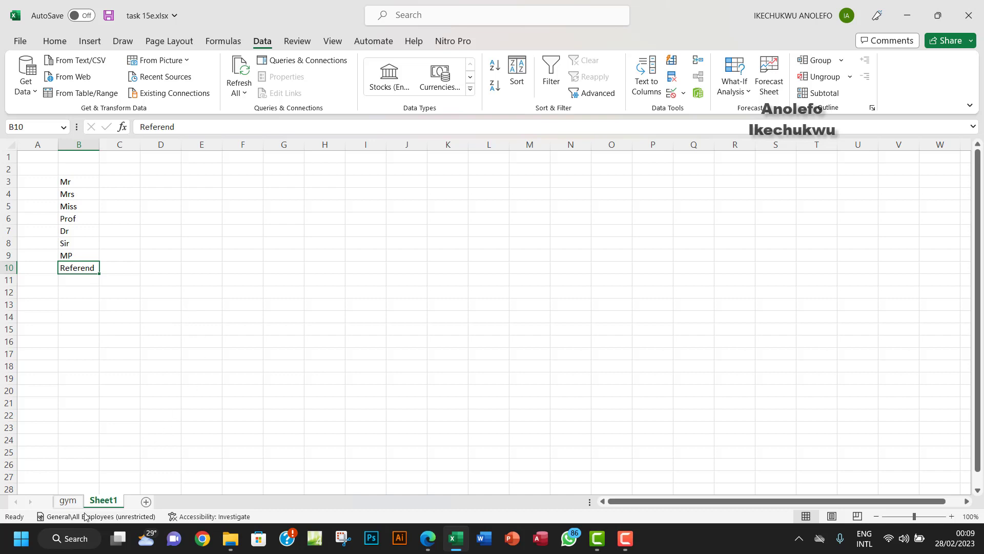
left_click(67, 500)
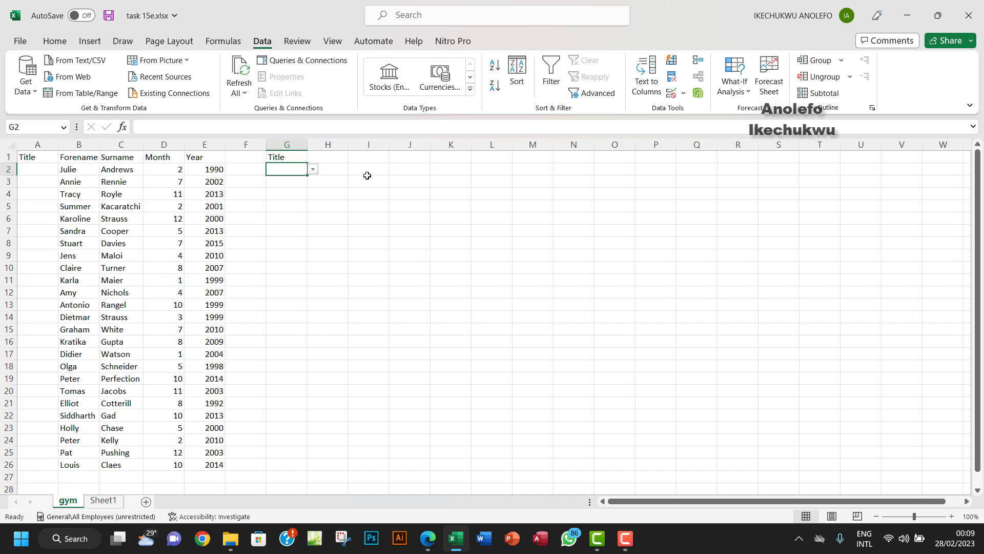
left_click(313, 169)
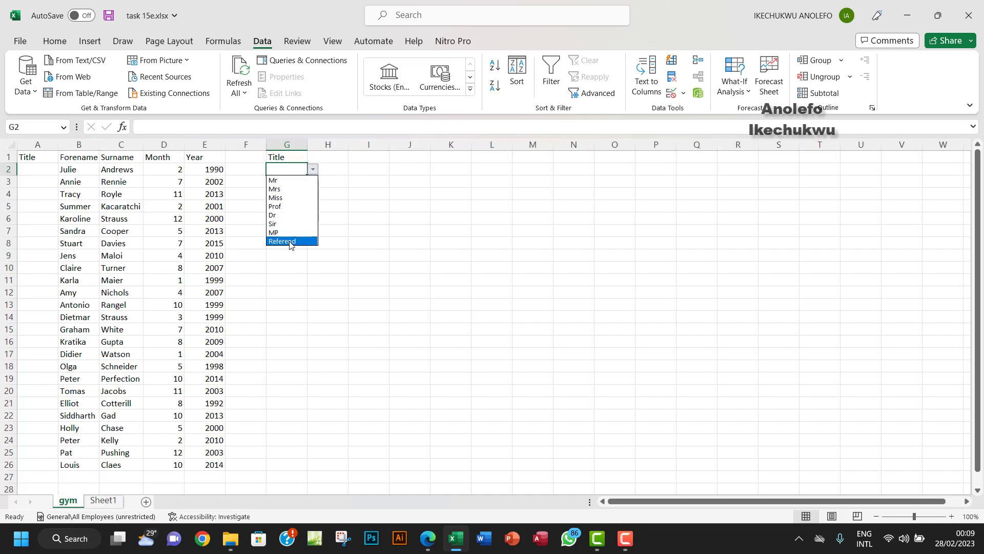